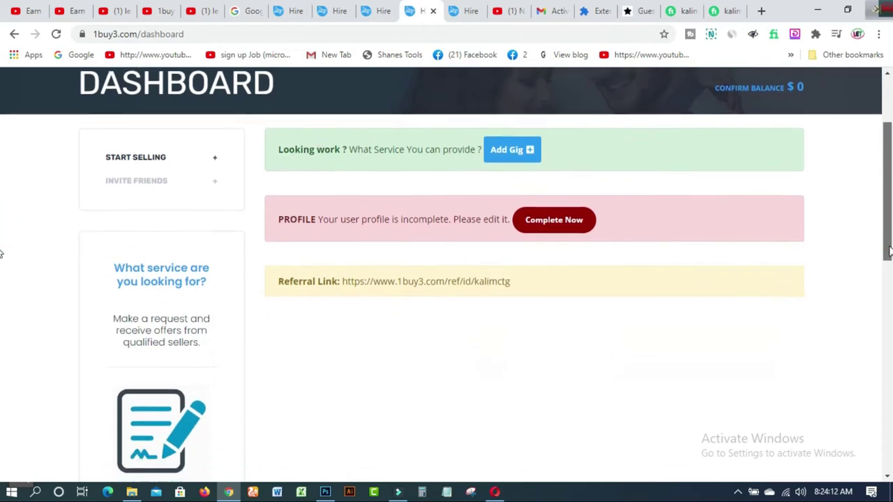
Open the profile completion page from the dashboard's incomplete-profile notice in a new tab and switch to it
{"action": "right_click", "coordinate": [558, 221]}
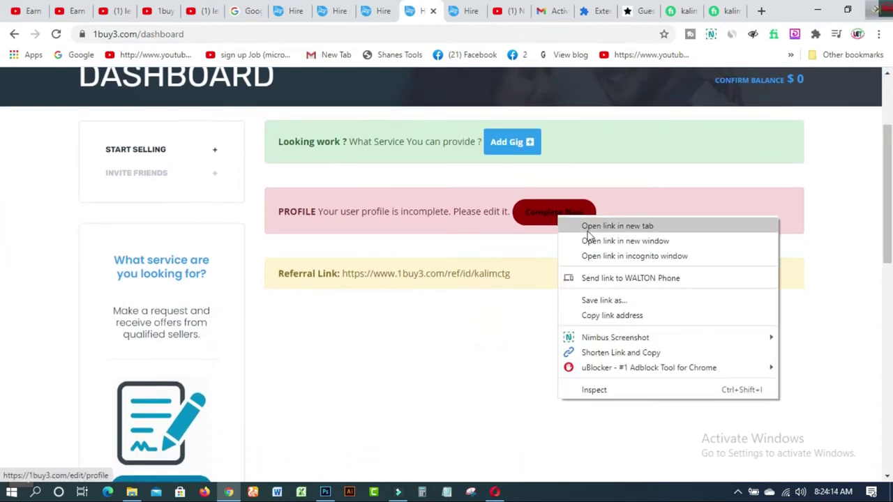
{"action": "left_click", "coordinate": [593, 226]}
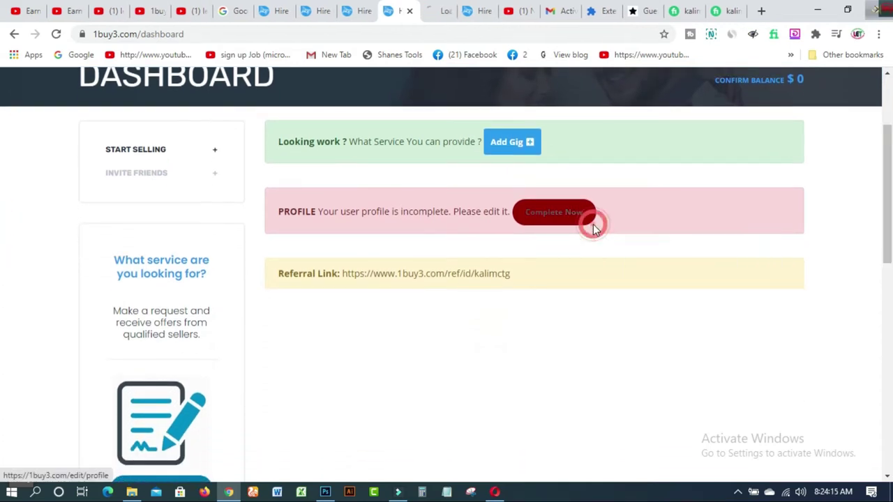
{"action": "left_click", "coordinate": [483, 21]}
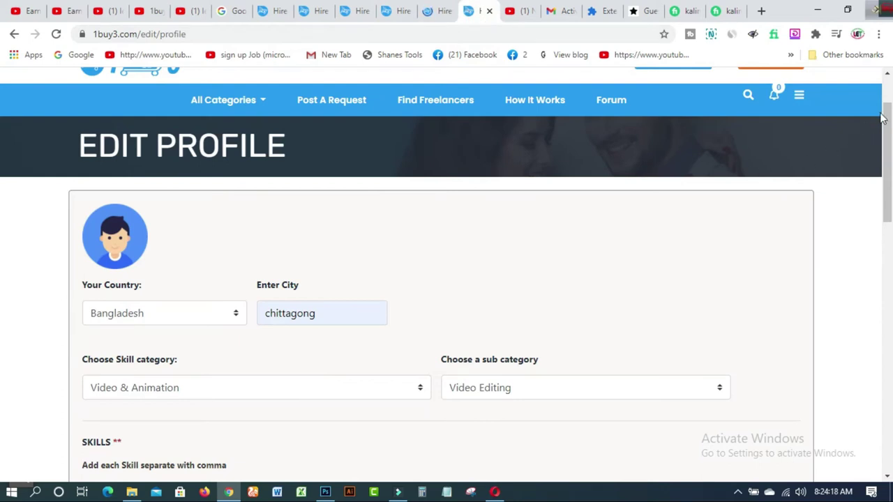
Examine the country options and fields on the Edit Profile form, check the 1Buy3 home page, and return to the form
{"action": "left_click_drag", "start_coordinate": [886, 105], "coordinate": [884, 150]}
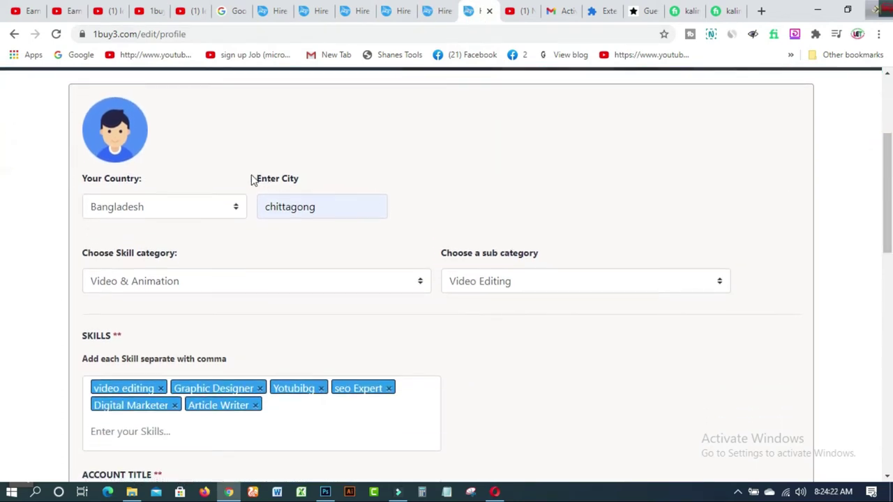
{"action": "left_click", "coordinate": [237, 209]}
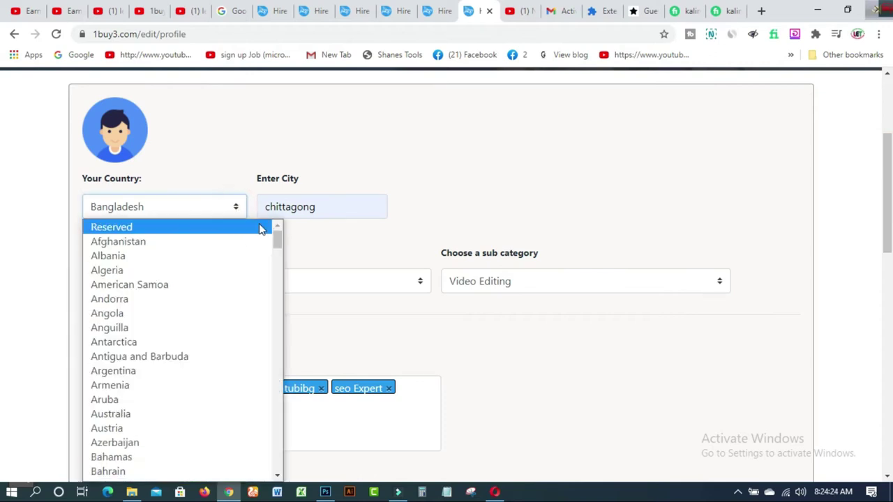
{"action": "mouse_move", "coordinate": [275, 232]}
{"action": "left_mouse_down"}
{"action": "mouse_move", "coordinate": [276, 466]}
{"action": "mouse_move", "coordinate": [283, 230]}
{"action": "left_mouse_up"}
{"action": "left_click", "coordinate": [384, 142]}
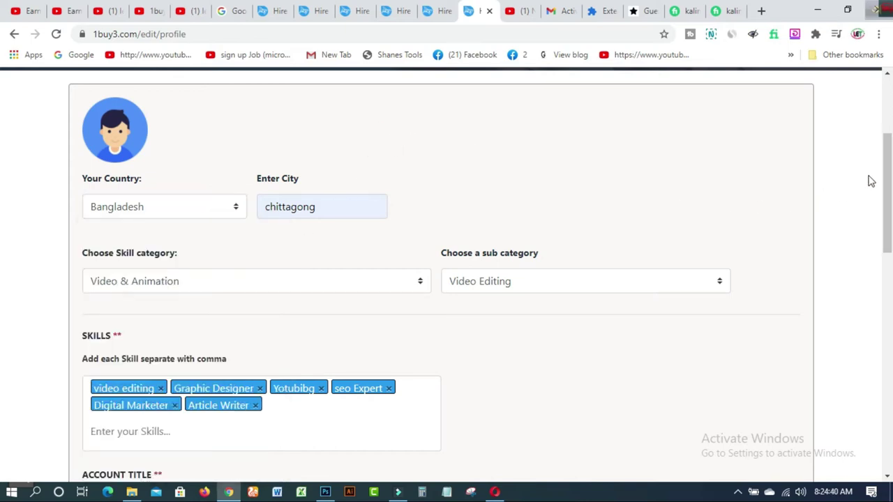
{"action": "left_click_drag", "start_coordinate": [886, 182], "coordinate": [889, 216]}
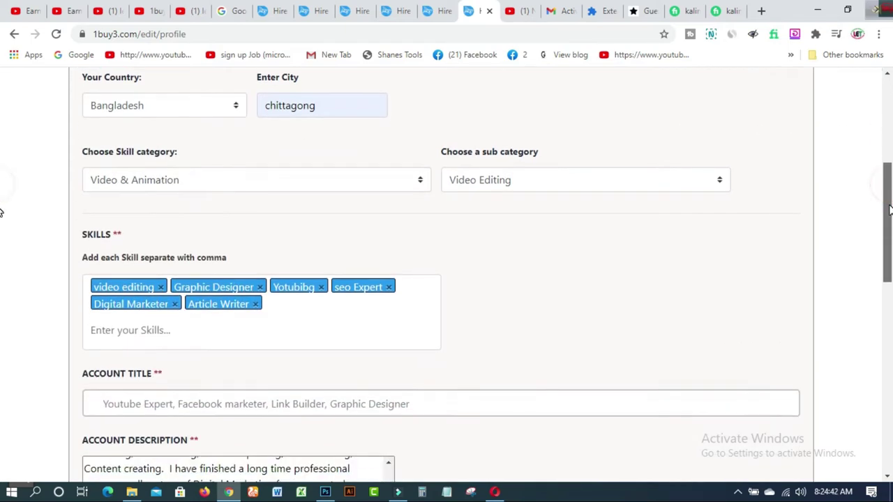
{"action": "left_click", "coordinate": [278, 12]}
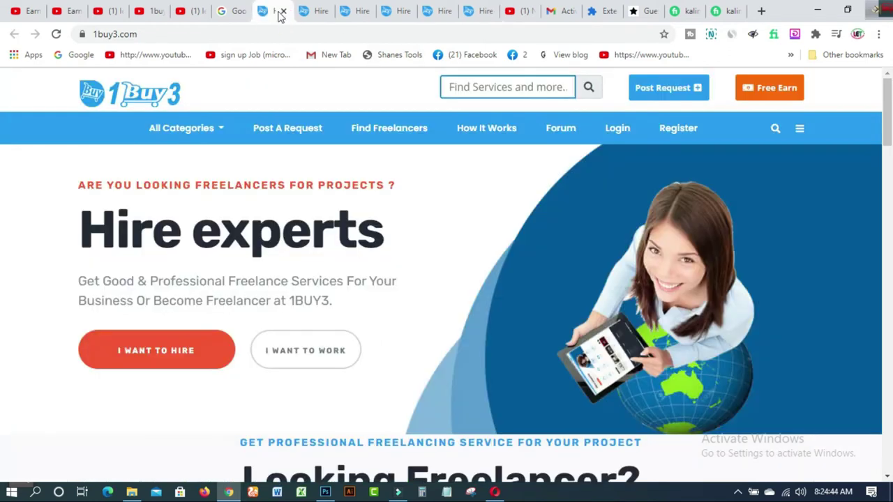
{"action": "mouse_move", "coordinate": [221, 133]}
{"action": "left_click", "coordinate": [484, 16]}
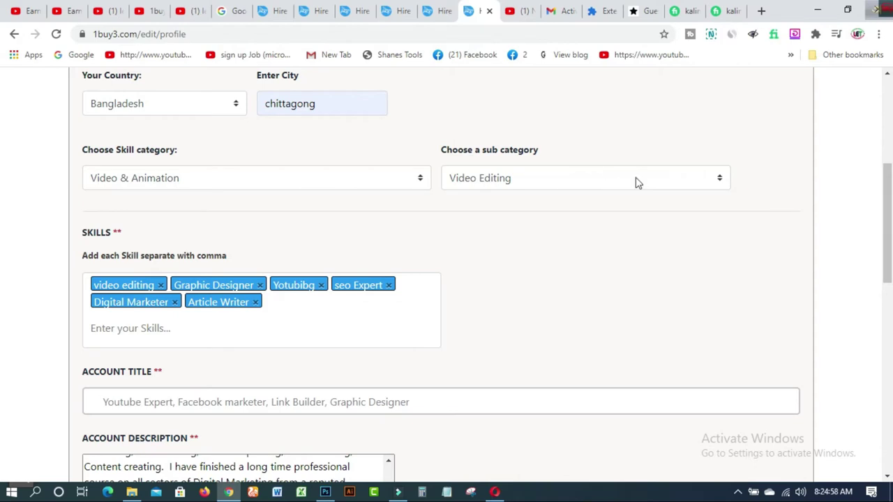
Examine the sub category options, the account title and the suggested skills on the Edit Profile form
{"action": "left_click", "coordinate": [703, 182]}
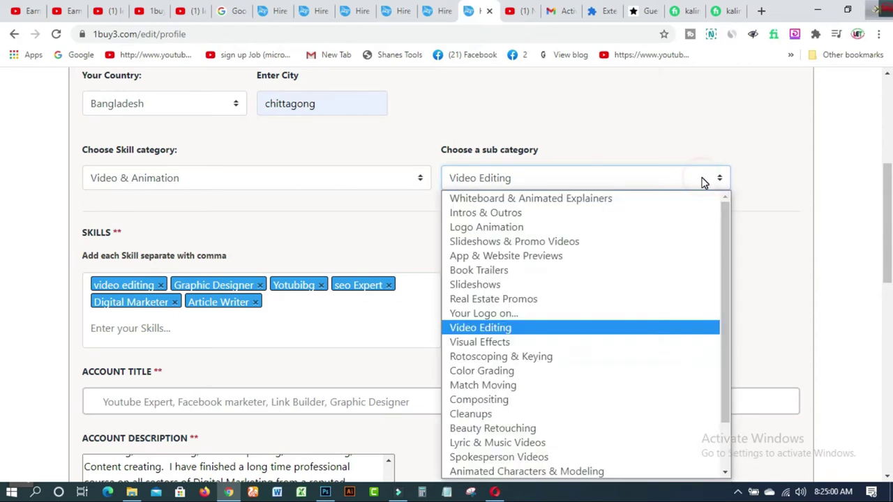
{"action": "left_click", "coordinate": [704, 182]}
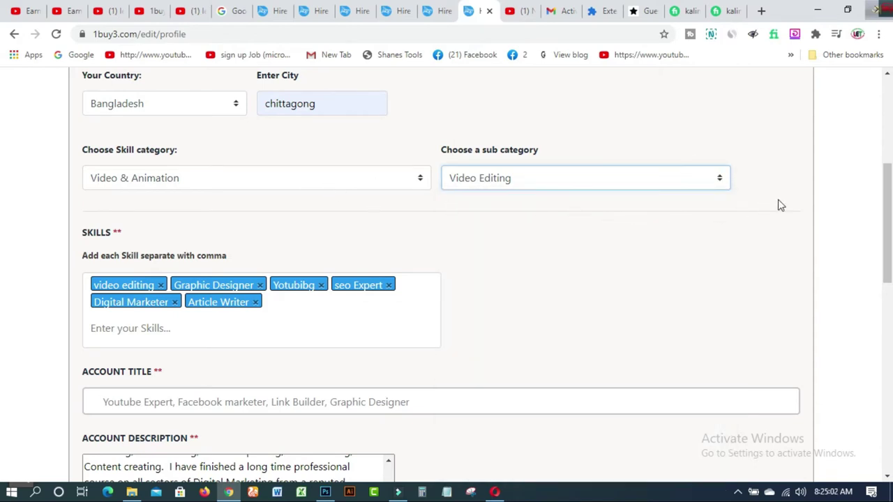
{"action": "left_click_drag", "start_coordinate": [888, 173], "coordinate": [892, 238]}
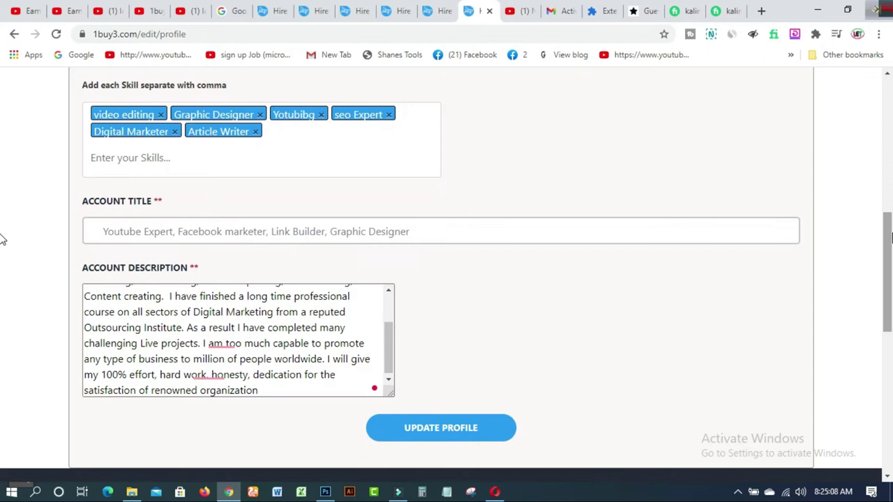
{"action": "left_click", "coordinate": [147, 230]}
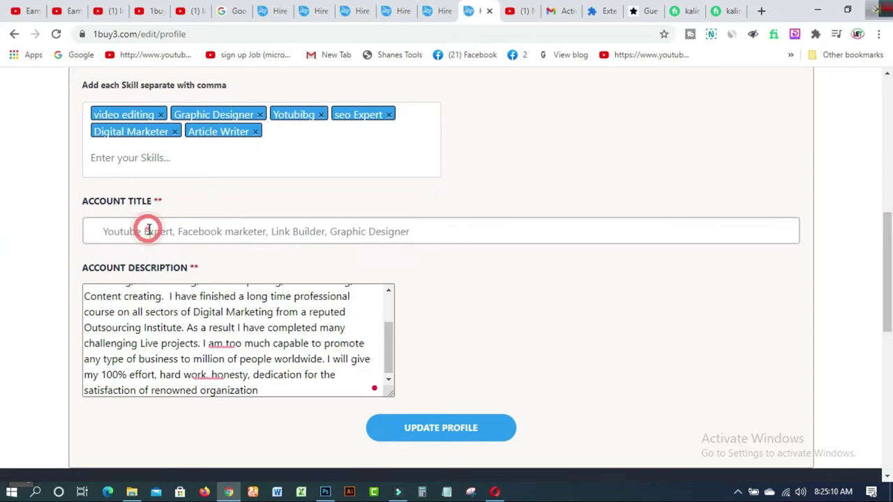
{"action": "left_click", "coordinate": [437, 230]}
{"action": "left_click", "coordinate": [436, 230]}
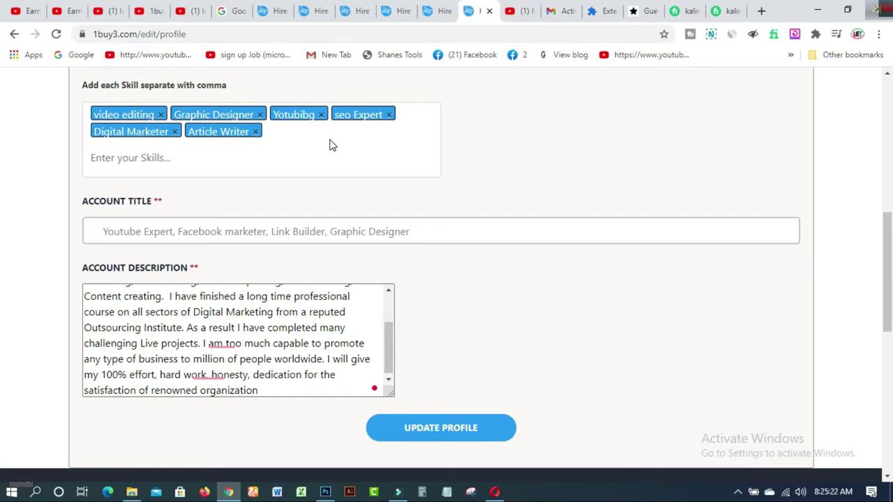
{"action": "left_click", "coordinate": [161, 161]}
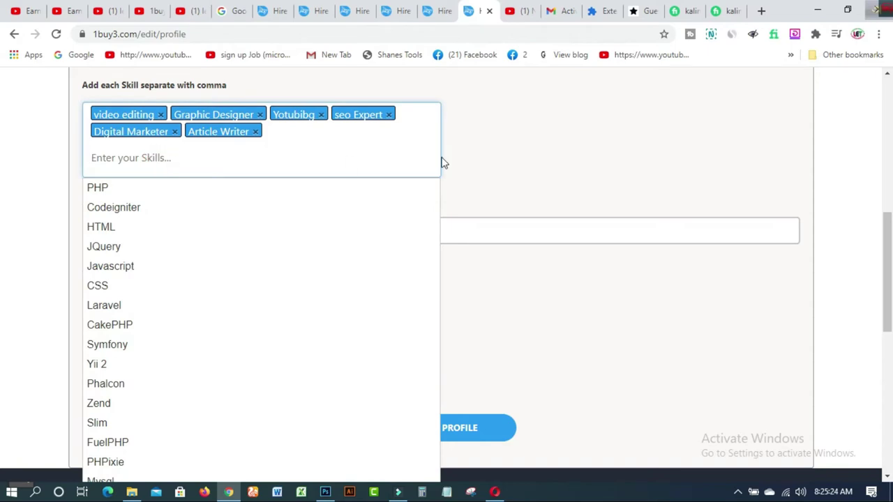
{"action": "left_click", "coordinate": [542, 146]}
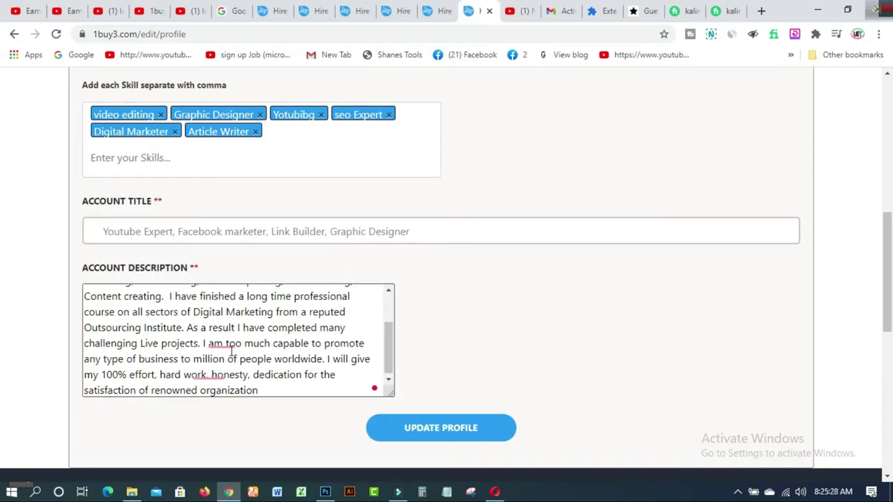
Apply the grammar corrections "result," and "millions" in the account description and update the profile
{"action": "mouse_move", "coordinate": [232, 351]}
{"action": "left_click", "coordinate": [222, 377]}
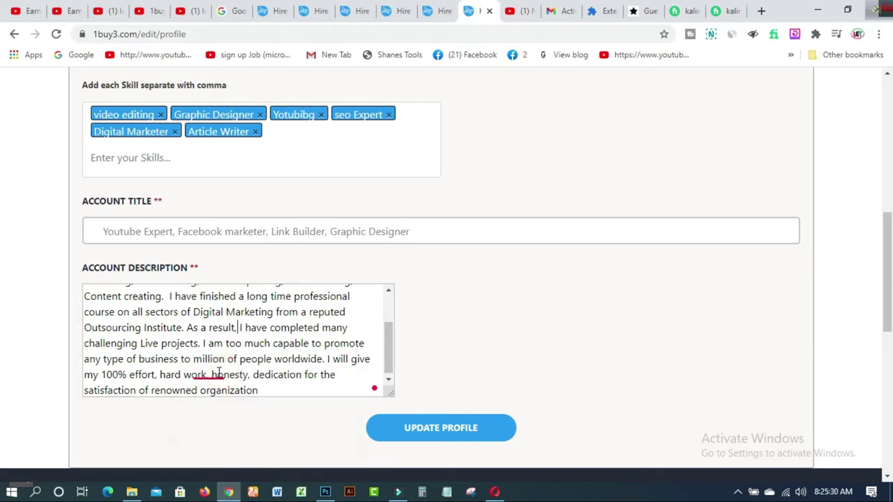
{"action": "mouse_move", "coordinate": [203, 377]}
{"action": "left_click", "coordinate": [213, 408]}
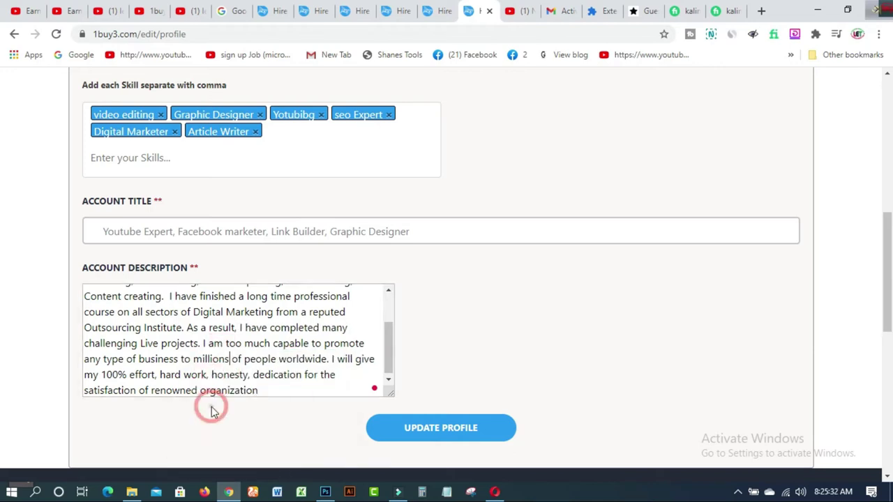
{"action": "mouse_move", "coordinate": [388, 355]}
{"action": "left_mouse_down"}
{"action": "mouse_move", "coordinate": [387, 314]}
{"action": "mouse_move", "coordinate": [388, 357]}
{"action": "left_mouse_up"}
{"action": "left_click", "coordinate": [440, 429]}
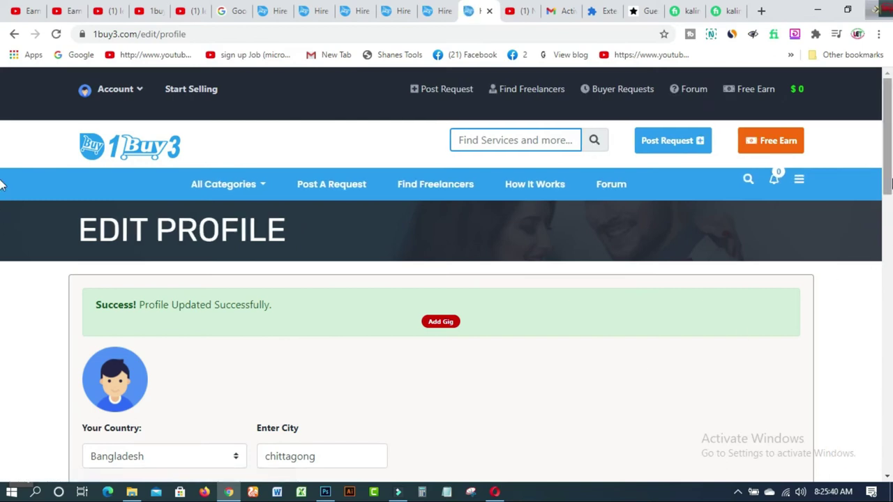
Switch to the learning & earning tube YouTube channel and browse its created playlists
{"action": "left_click_drag", "start_coordinate": [887, 140], "coordinate": [890, 206]}
{"action": "left_click", "coordinate": [436, 132]}
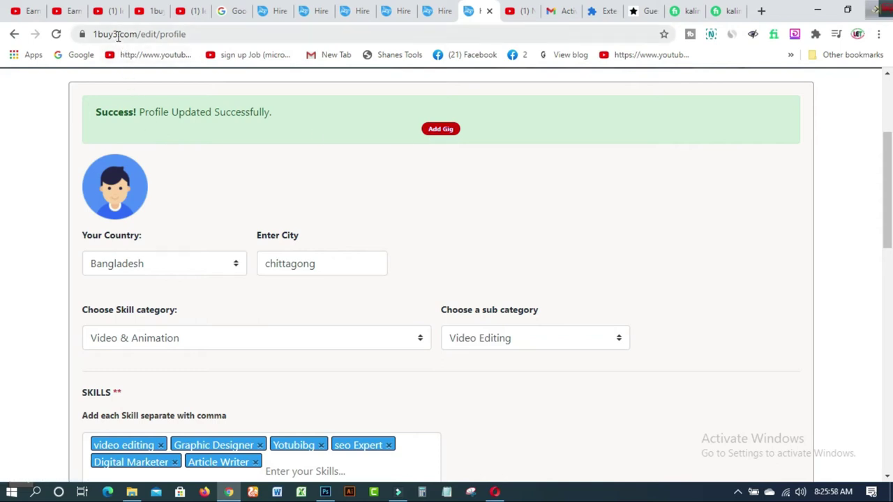
{"action": "left_click", "coordinate": [193, 12]}
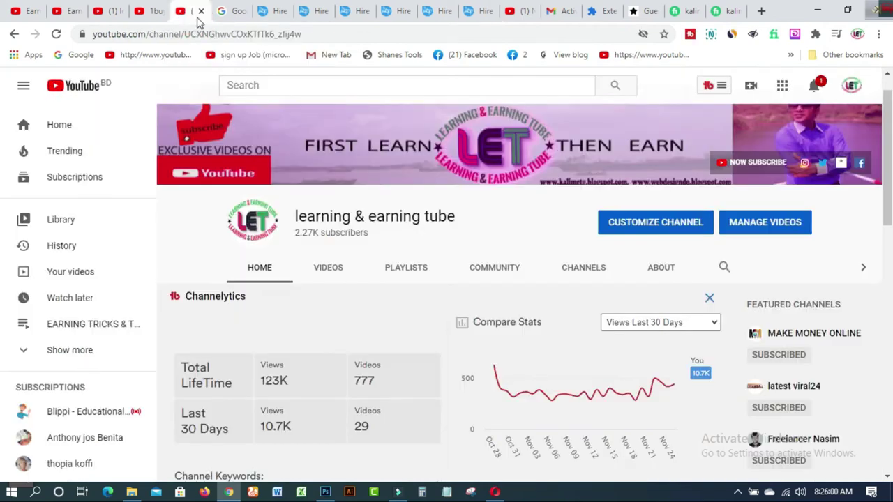
{"action": "left_click", "coordinate": [406, 269]}
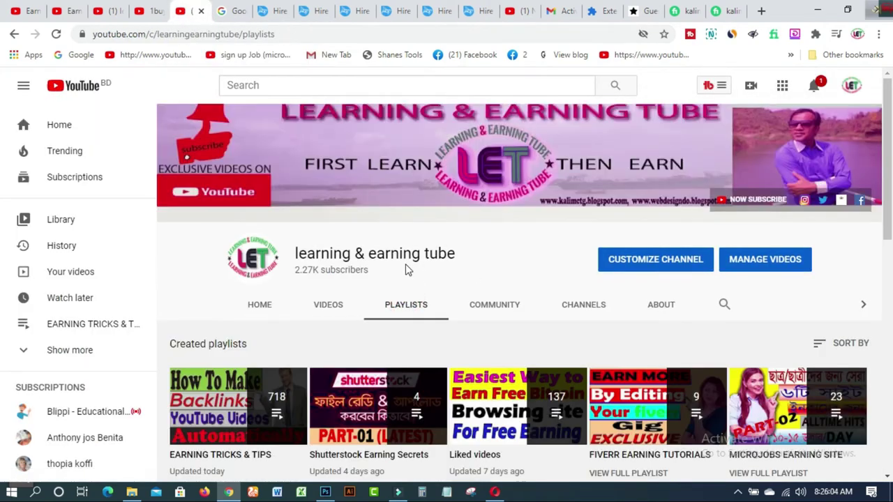
{"action": "left_click_drag", "start_coordinate": [887, 174], "coordinate": [891, 248]}
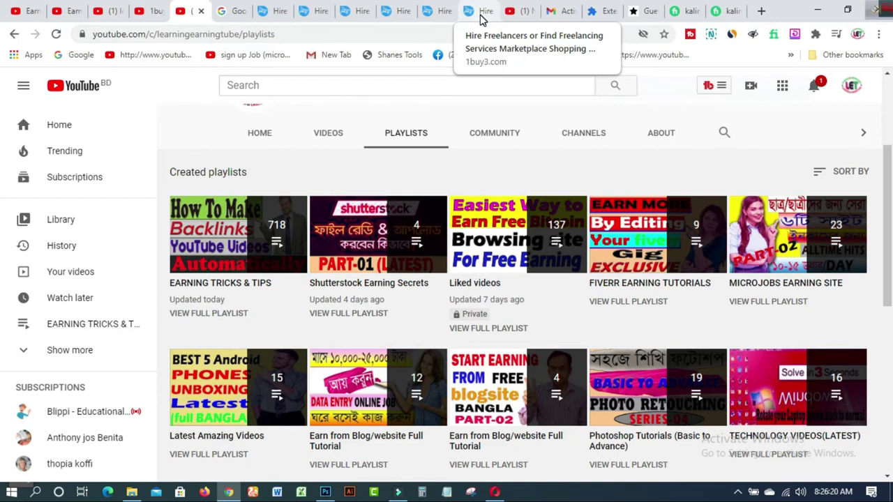
Return to the updated profile page, open the form for adding a gig, and activate its Gig Title field
{"action": "left_click", "coordinate": [480, 16]}
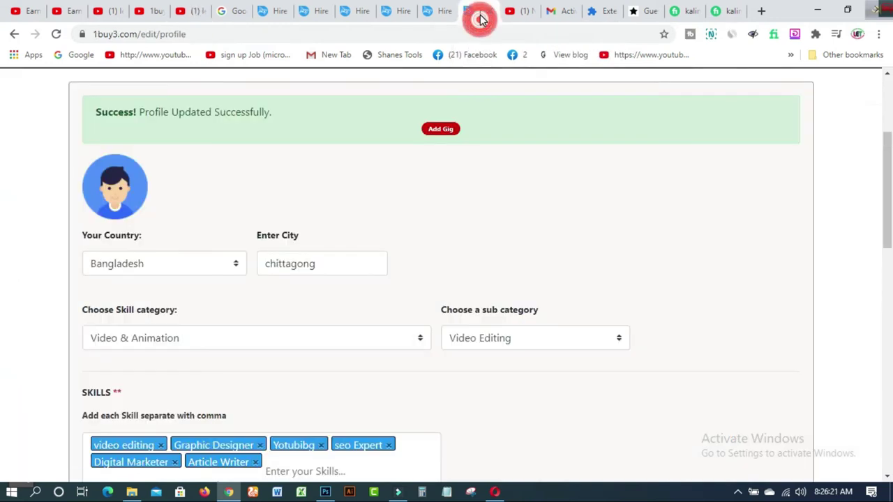
{"action": "left_click", "coordinate": [438, 131]}
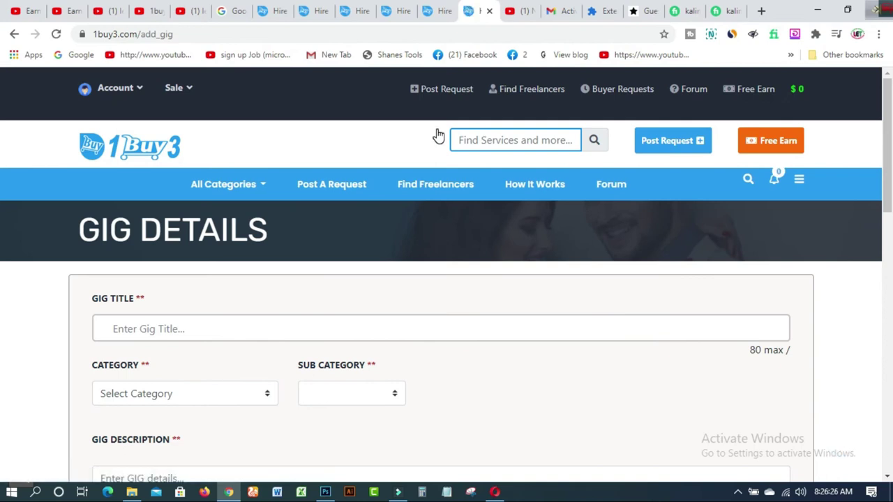
{"action": "left_click", "coordinate": [176, 332]}
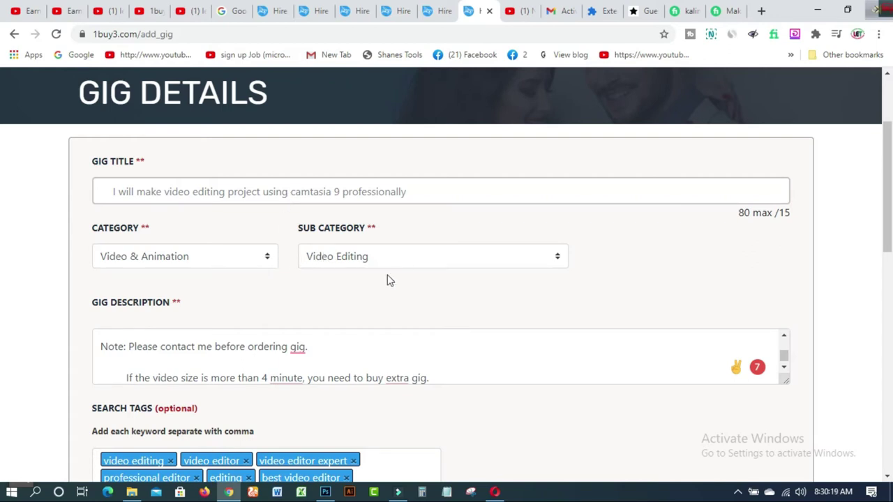
Apply grammar corrections in the gig description: use "the gig", remove the article before "great", capitalize "Camtasia", and make "projects" plural
{"action": "mouse_move", "coordinate": [299, 346]}
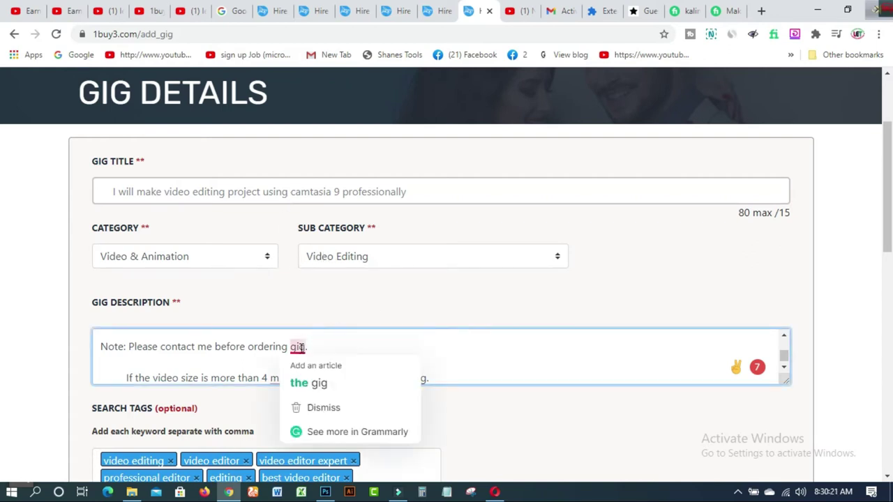
{"action": "left_click", "coordinate": [305, 385]}
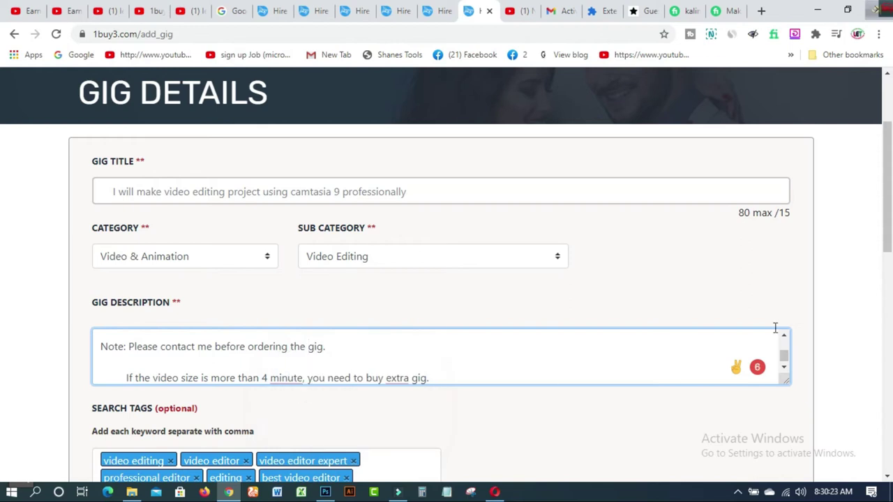
{"action": "left_click_drag", "start_coordinate": [783, 359], "coordinate": [783, 348]}
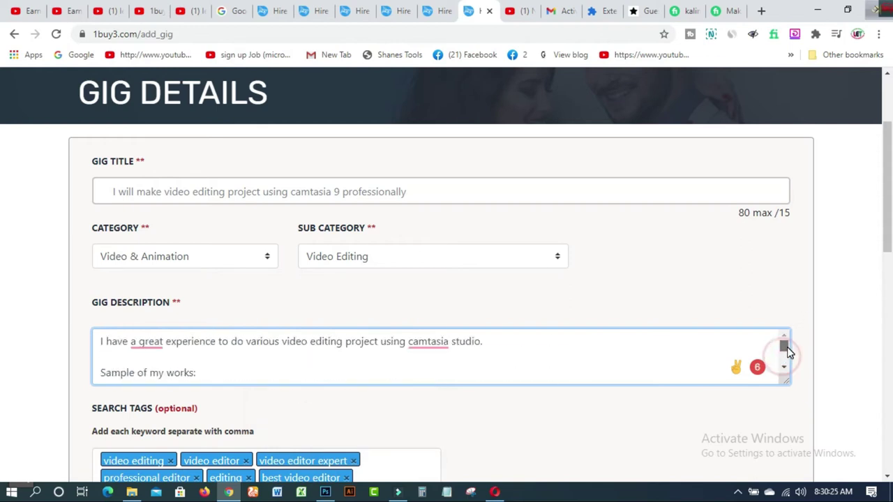
{"action": "mouse_move", "coordinate": [145, 344]}
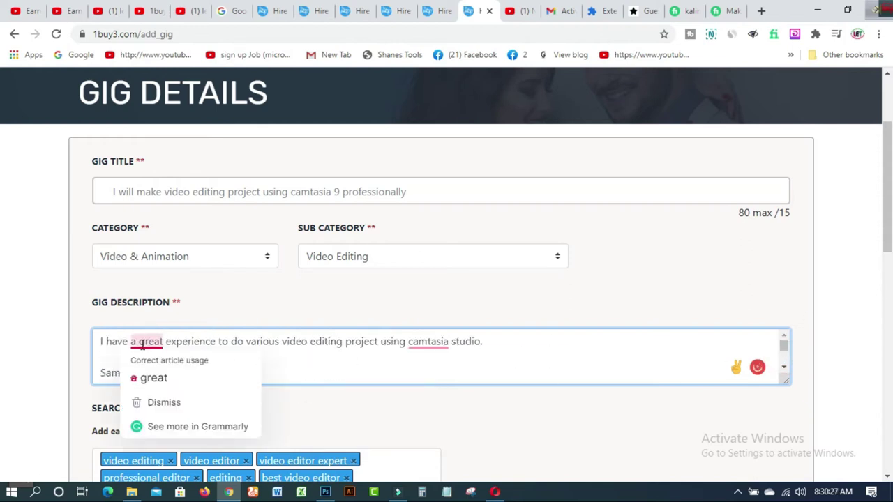
{"action": "left_click", "coordinate": [150, 377]}
{"action": "mouse_move", "coordinate": [431, 346]}
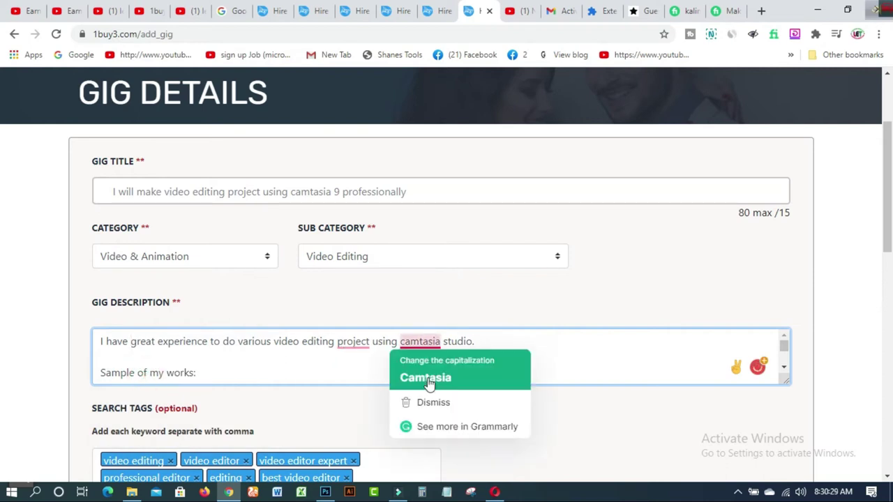
{"action": "left_click", "coordinate": [428, 375]}
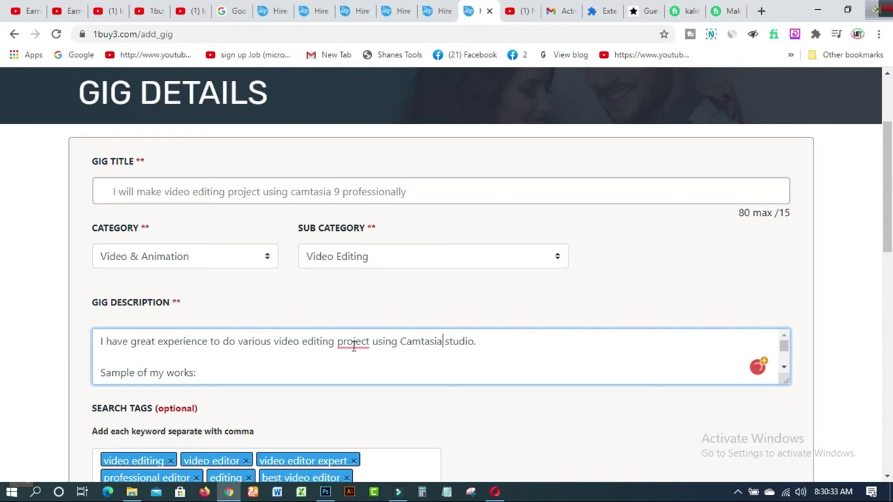
{"action": "mouse_move", "coordinate": [353, 347]}
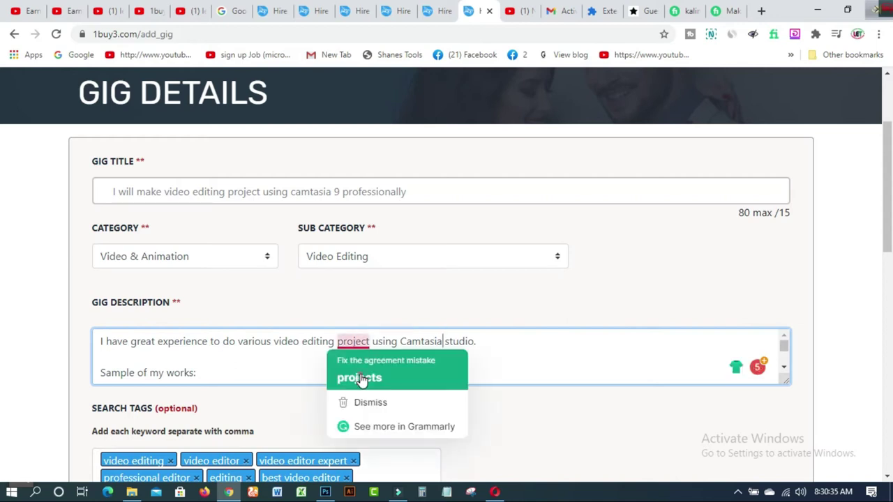
{"action": "left_click", "coordinate": [361, 375]}
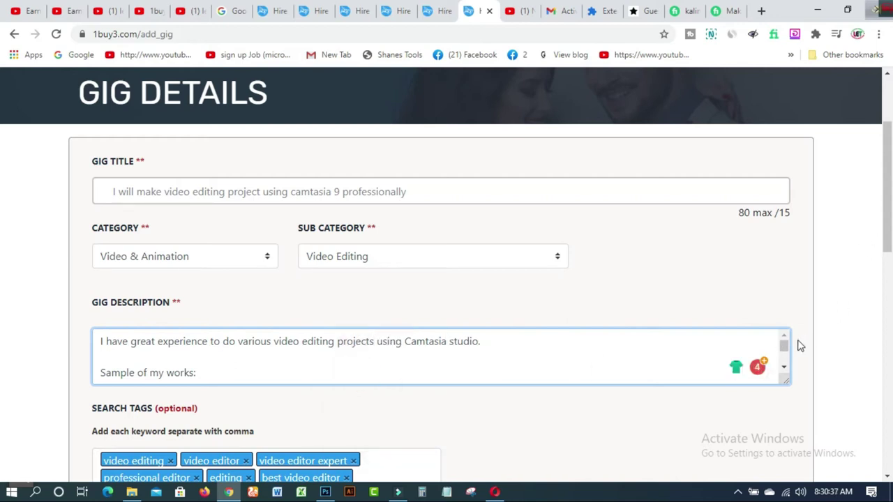
{"action": "mouse_move", "coordinate": [784, 349]}
{"action": "left_mouse_down"}
{"action": "mouse_move", "coordinate": [792, 360]}
{"action": "mouse_move", "coordinate": [791, 350]}
{"action": "left_mouse_up"}
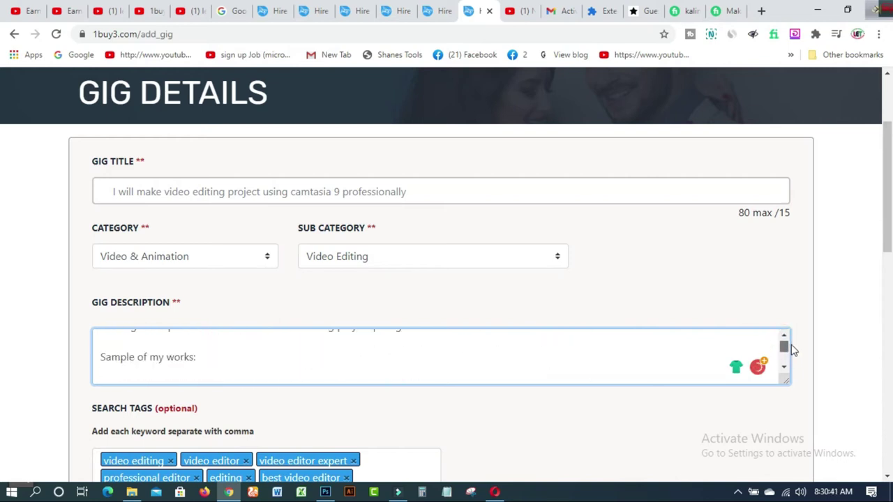
Apply the grammar corrections "videos", "minutes" and "an extra" in the remaining part of the gig description
{"action": "scroll", "coordinate": [791, 350], "scroll_direction": "down", "scroll_amount": 4}
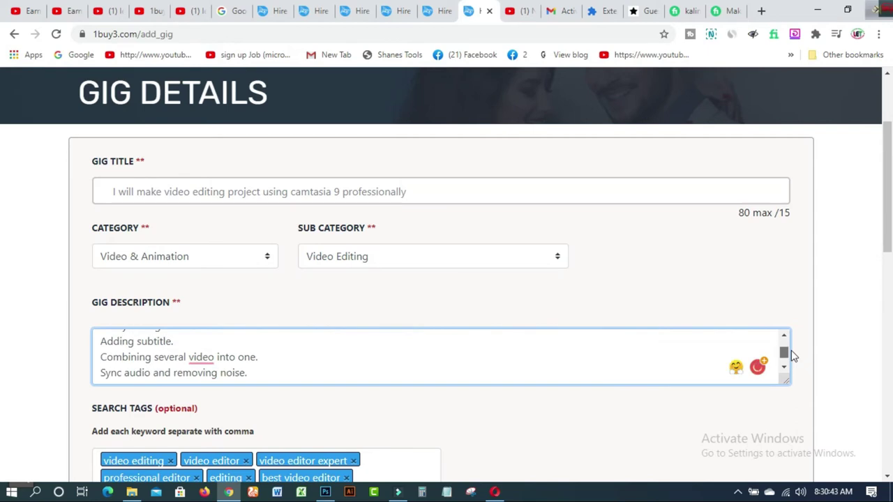
{"action": "left_click", "coordinate": [200, 359]}
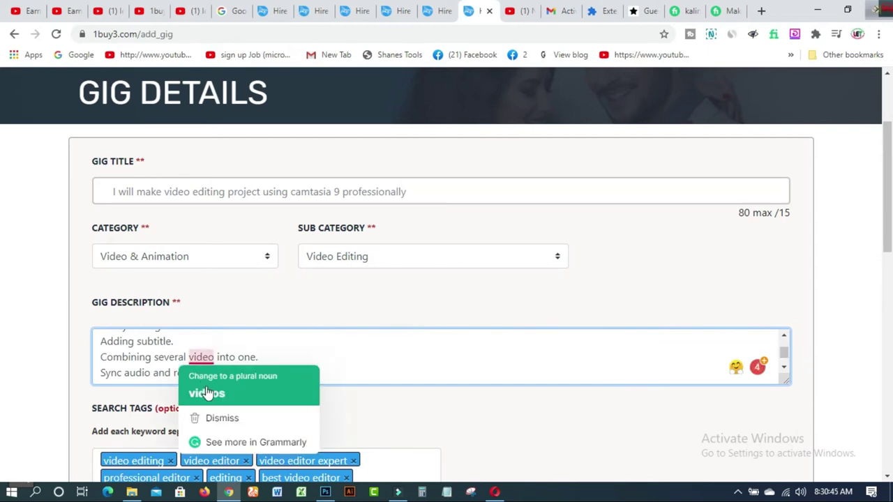
{"action": "left_click", "coordinate": [206, 390]}
{"action": "left_click_drag", "start_coordinate": [783, 354], "coordinate": [788, 366]}
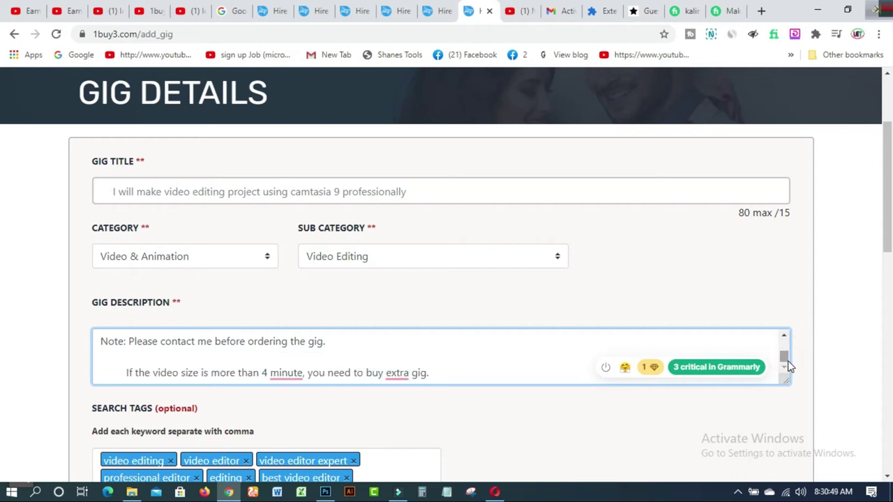
{"action": "left_click", "coordinate": [281, 375]}
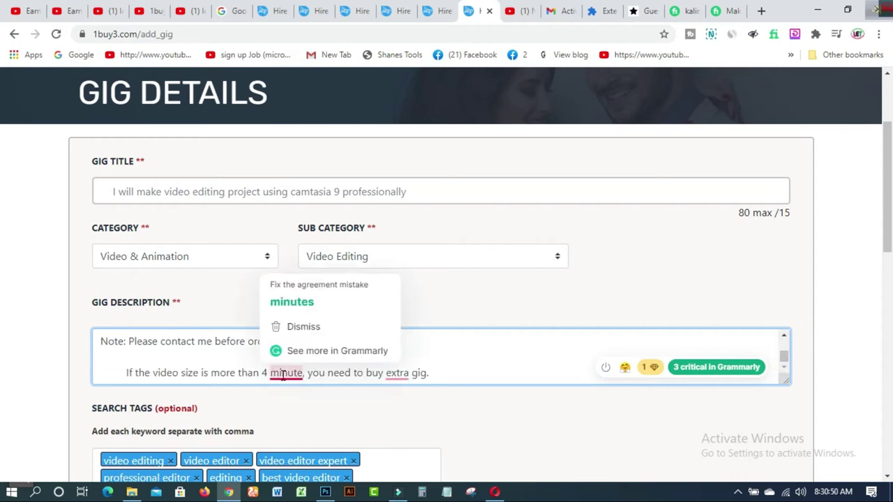
{"action": "left_click", "coordinate": [291, 304]}
{"action": "left_click", "coordinate": [398, 374]}
{"action": "left_click", "coordinate": [425, 309]}
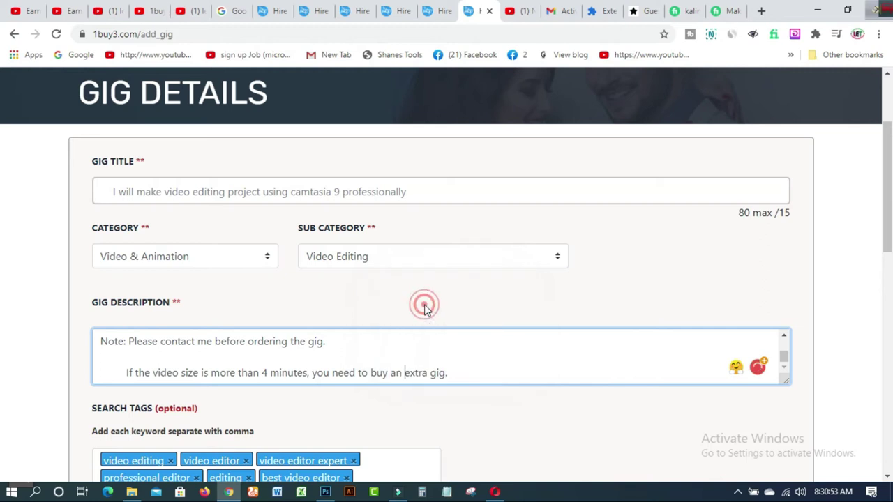
Review the corrected gig description and search tags, leave the demo URL empty, and save the gig details to continue
{"action": "left_click", "coordinate": [783, 356]}
{"action": "left_click_drag", "start_coordinate": [786, 364], "coordinate": [787, 349]}
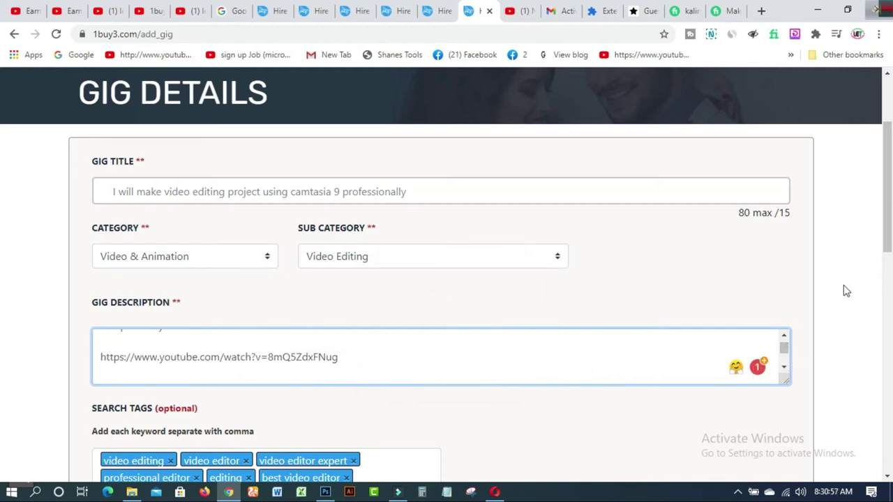
{"action": "left_click_drag", "start_coordinate": [887, 244], "coordinate": [887, 322]}
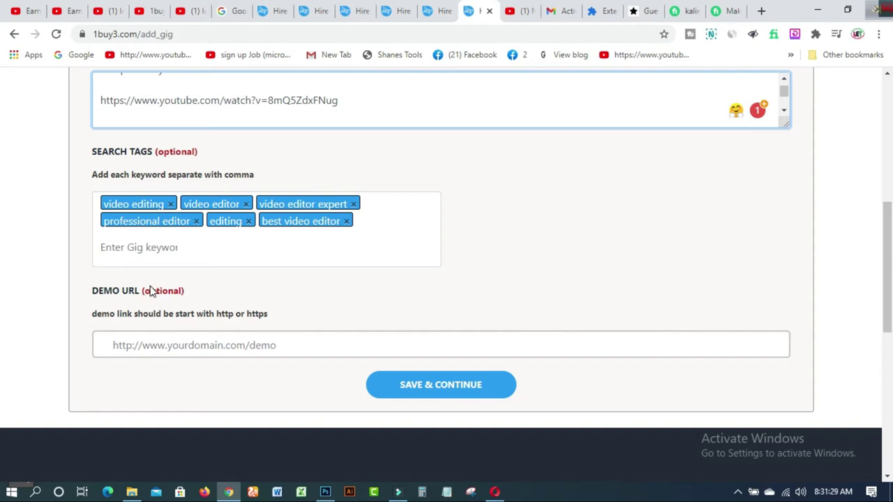
{"action": "left_click", "coordinate": [447, 393]}
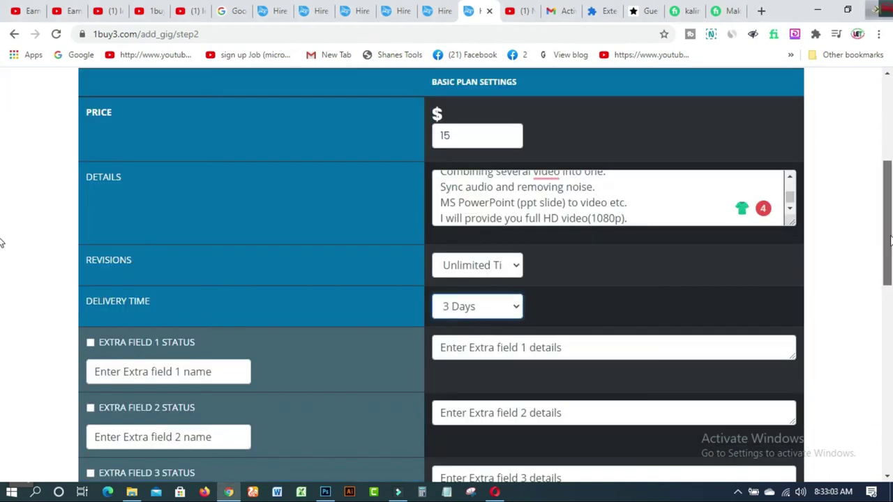
Correct "video" to "videos" in the basic plan details and select Unlimited Times for the revisions
{"action": "scroll", "coordinate": [2, 223], "scroll_direction": "up", "scroll_amount": 2}
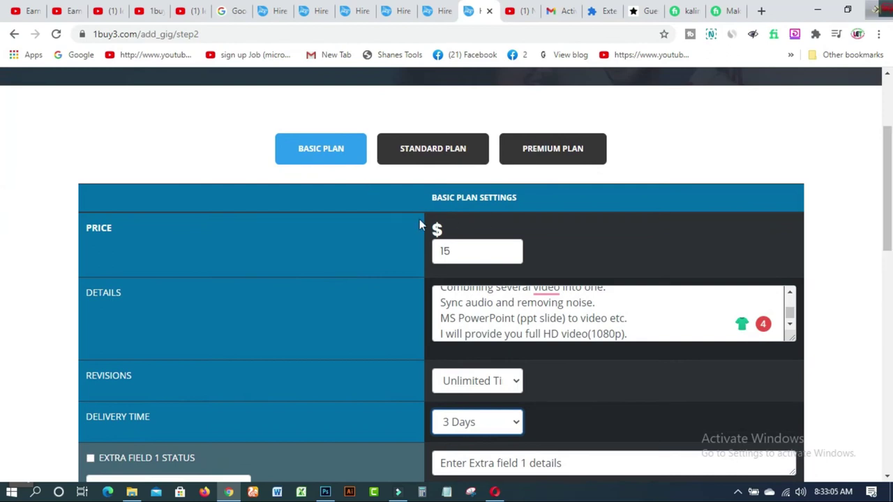
{"action": "left_click", "coordinate": [485, 253]}
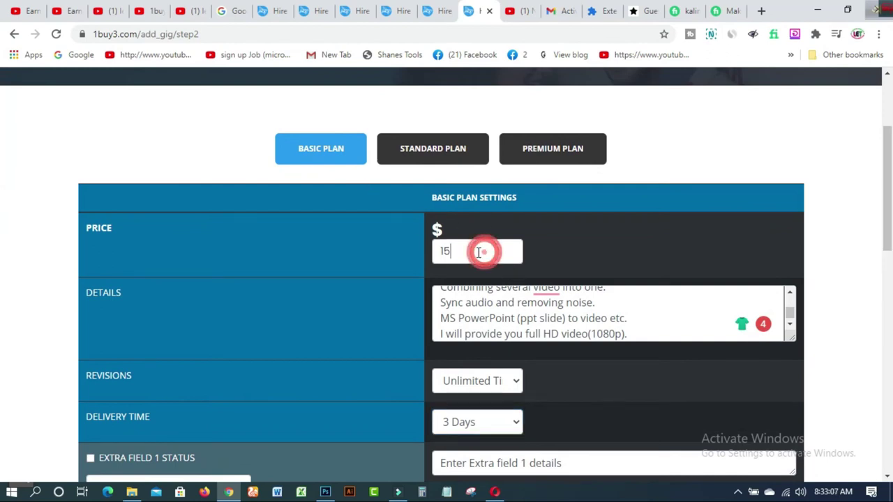
{"action": "mouse_move", "coordinate": [546, 289]}
{"action": "left_click", "coordinate": [556, 325]}
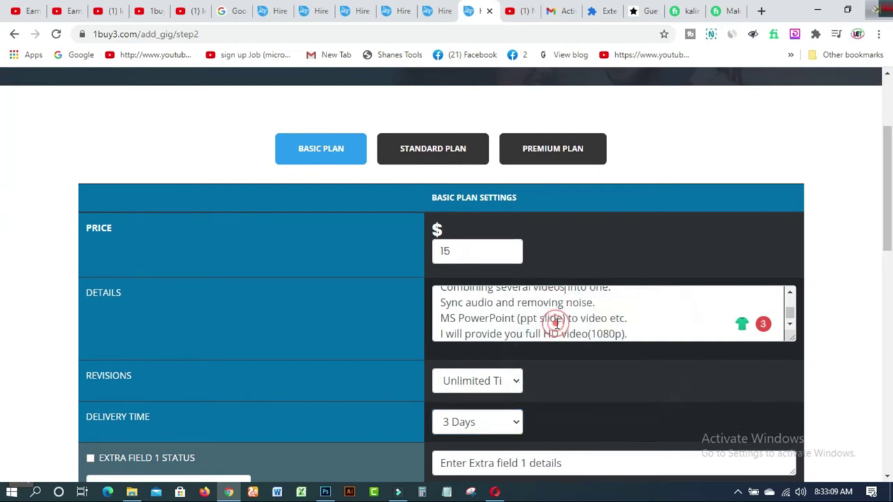
{"action": "left_click", "coordinate": [513, 380]}
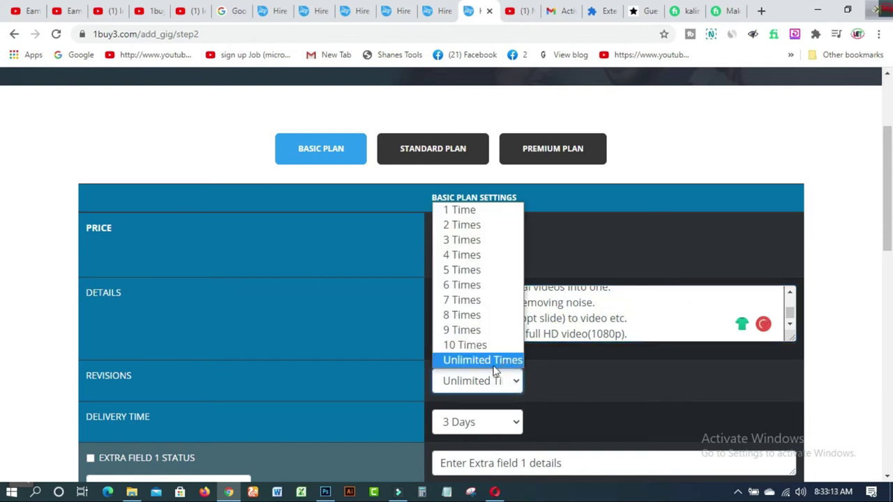
{"action": "left_click", "coordinate": [497, 362]}
Leave the three extra fields of the basic plan empty and save the plan settings to continue
{"action": "left_click_drag", "start_coordinate": [887, 149], "coordinate": [887, 206]}
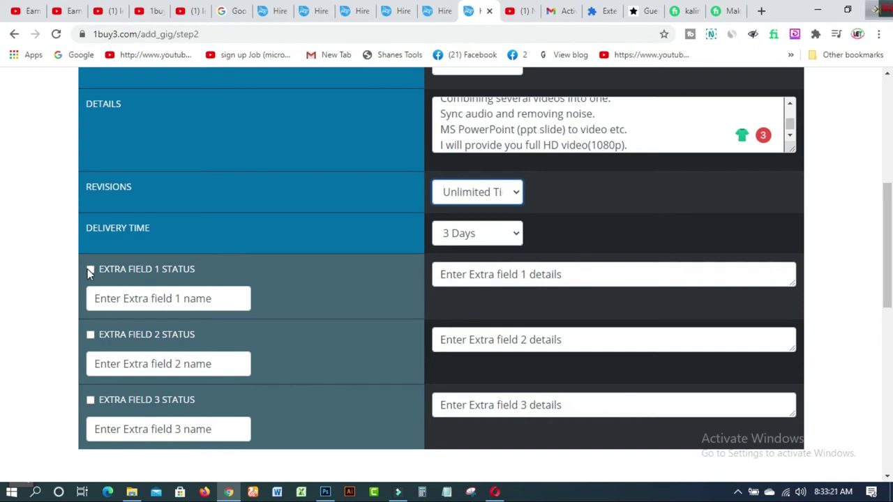
{"action": "left_click", "coordinate": [475, 277]}
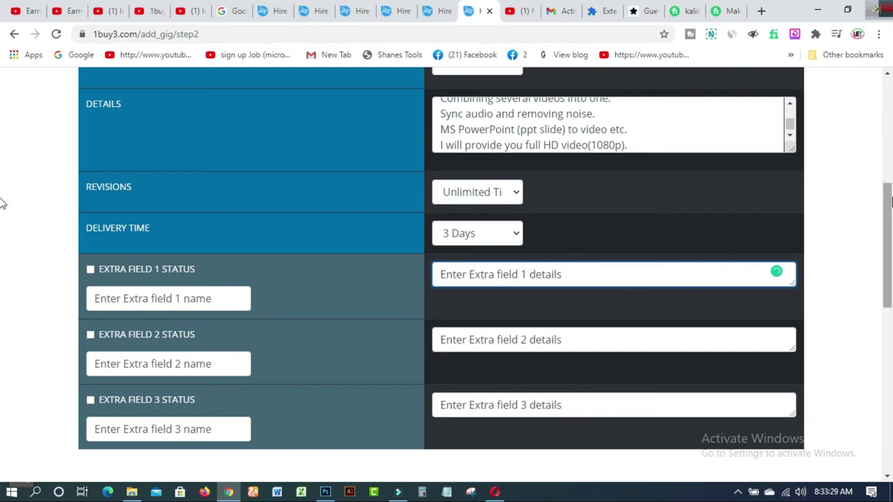
{"action": "left_click_drag", "start_coordinate": [887, 198], "coordinate": [891, 228]}
{"action": "scroll", "coordinate": [2, 237], "scroll_direction": "down", "scroll_amount": 2}
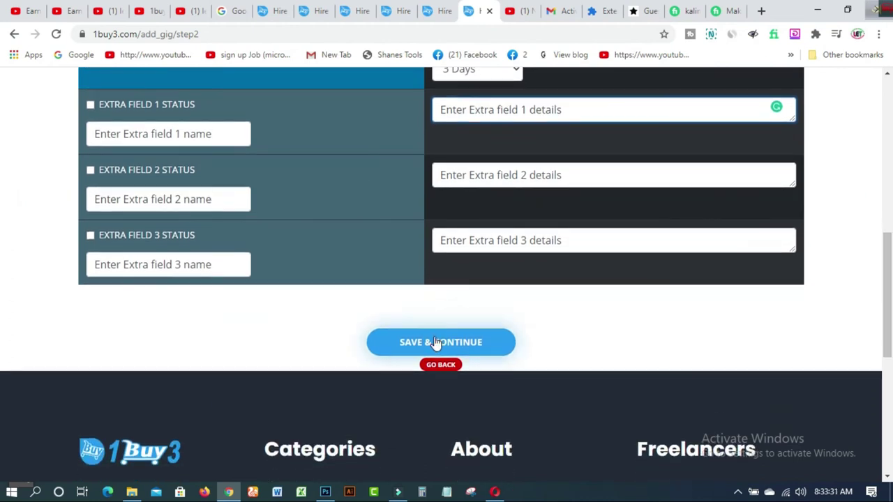
{"action": "left_click", "coordinate": [435, 341]}
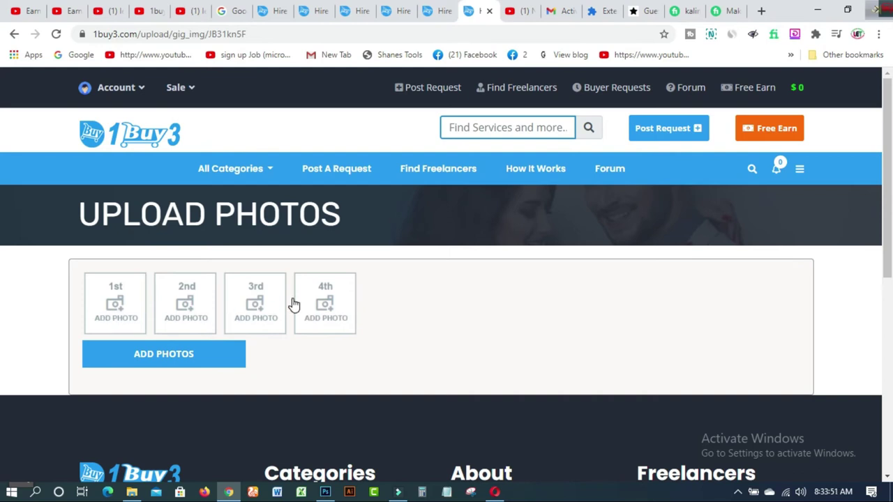
Choose the image "My uploaded gig...video editing" from the FIVER RELATED INFO(10.11.2020) folder on drive E: as the first gig photo
{"action": "left_click", "coordinate": [119, 325]}
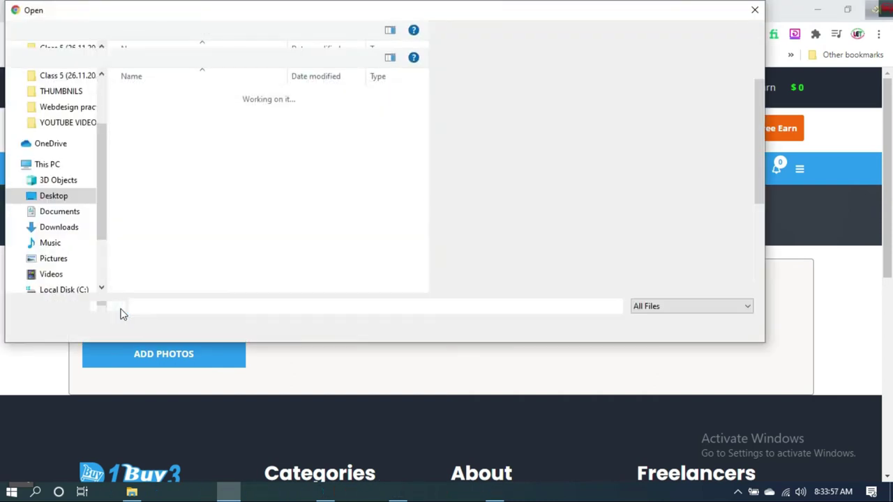
{"action": "scroll", "coordinate": [98, 244], "scroll_direction": "down", "scroll_amount": 2}
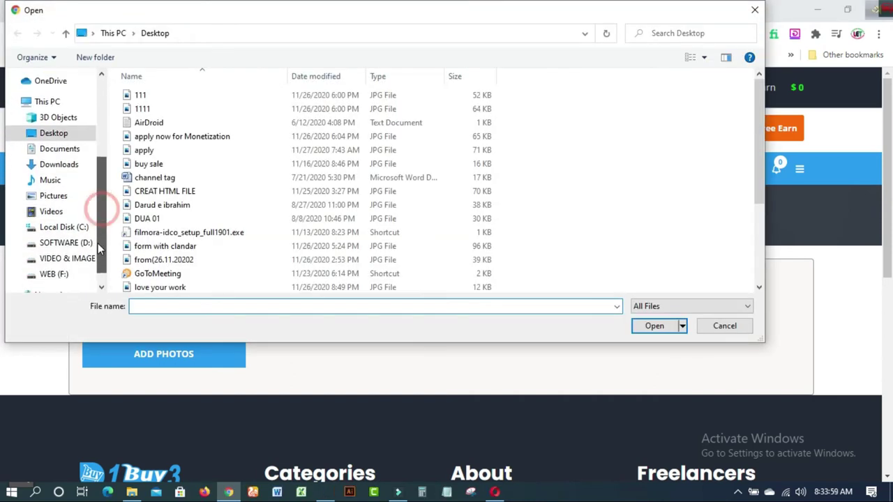
{"action": "left_click", "coordinate": [73, 258]}
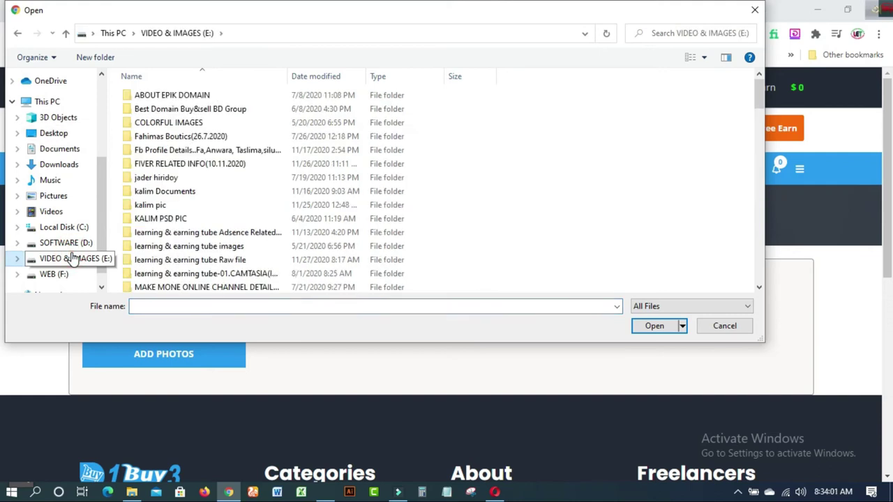
{"action": "left_click", "coordinate": [187, 166]}
{"action": "double_click", "coordinate": [223, 165]}
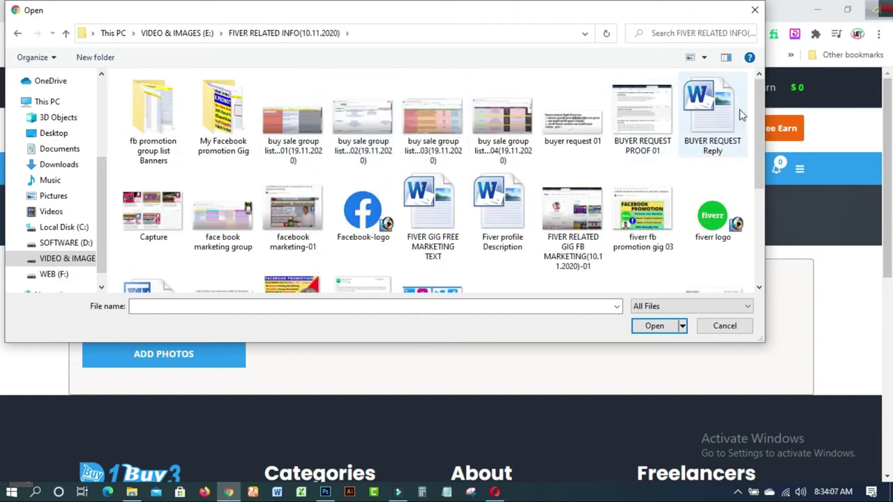
{"action": "left_click_drag", "start_coordinate": [759, 102], "coordinate": [762, 170]}
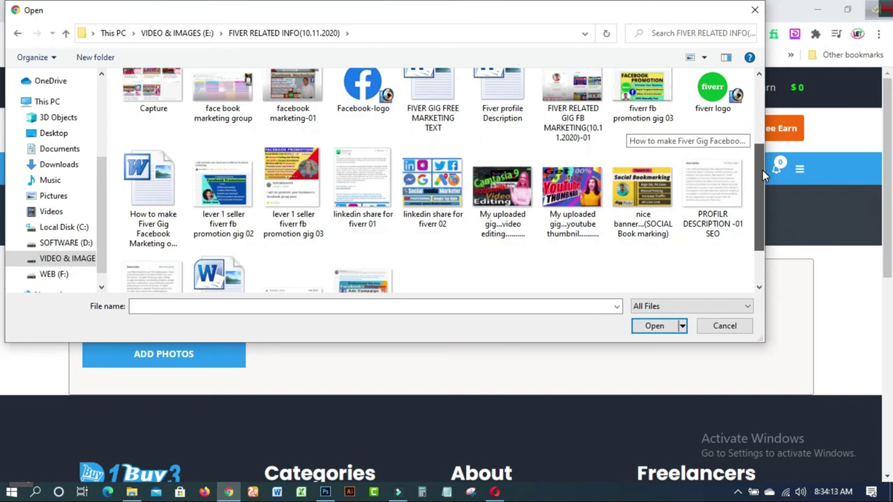
{"action": "left_click", "coordinate": [501, 194]}
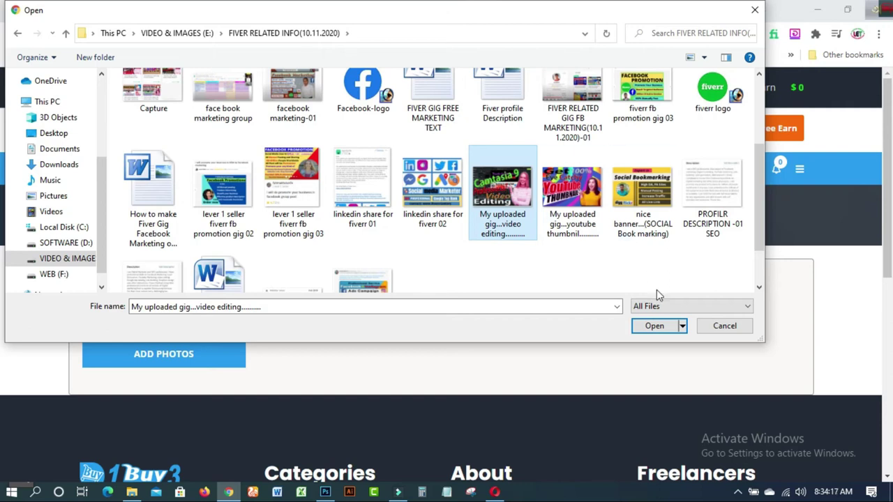
{"action": "left_click", "coordinate": [660, 332]}
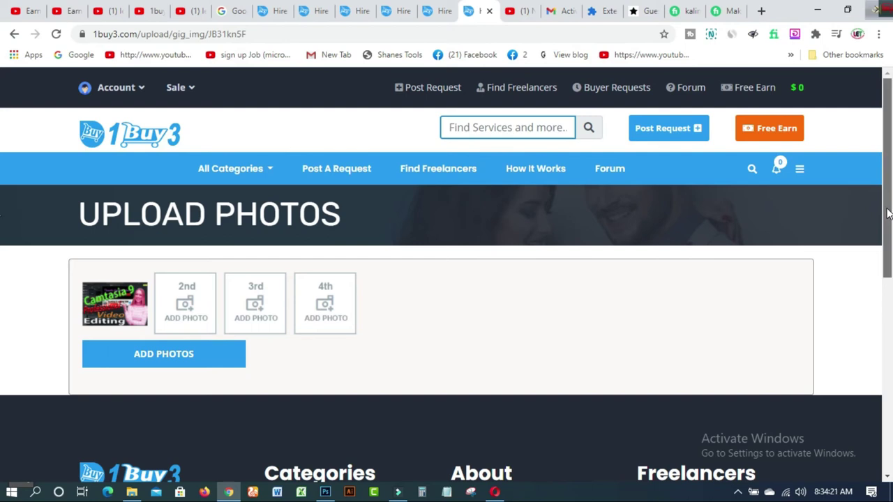
Upload the selected image to the gig, leaving the second to fourth photo slots empty
{"action": "left_click_drag", "start_coordinate": [886, 212], "coordinate": [888, 263]}
{"action": "scroll", "coordinate": [888, 263], "scroll_direction": "up", "scroll_amount": 2}
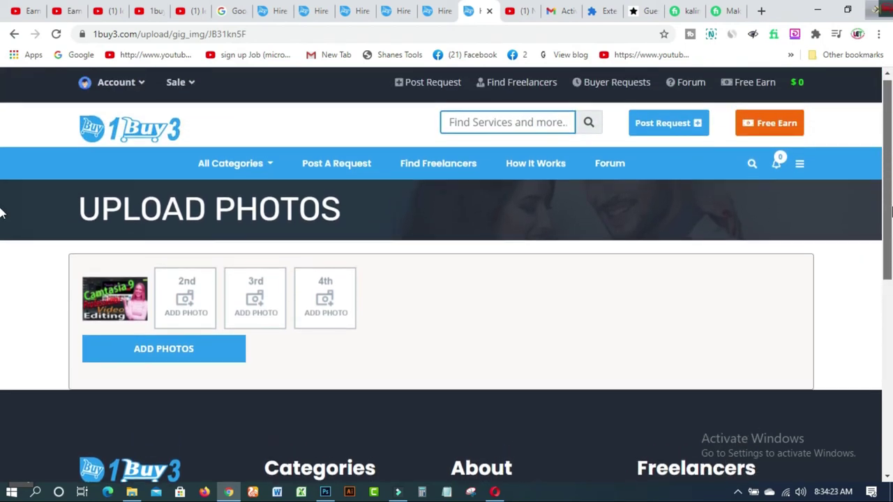
{"action": "left_click", "coordinate": [183, 11]}
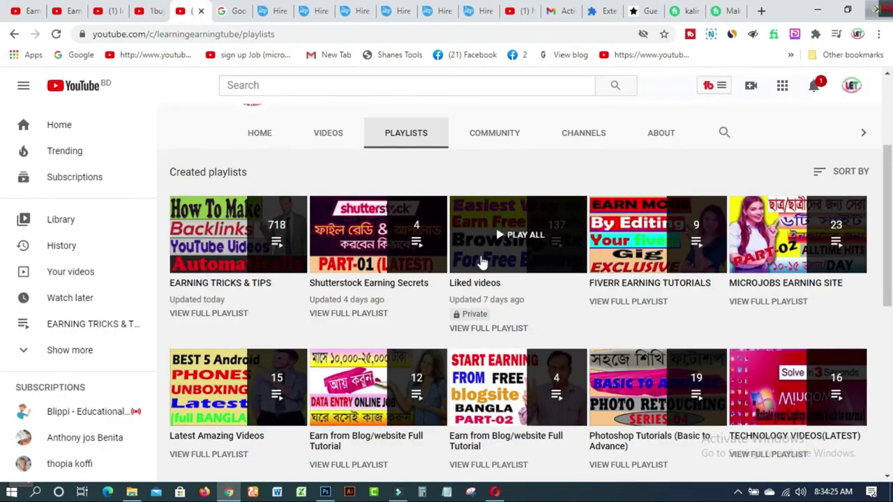
{"action": "left_click", "coordinate": [483, 20]}
{"action": "left_click", "coordinate": [163, 352]}
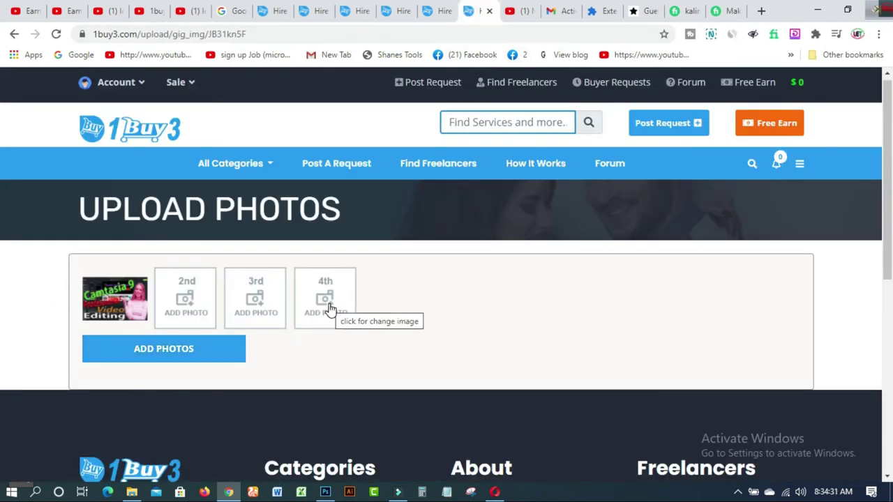
{"action": "left_click", "coordinate": [156, 357]}
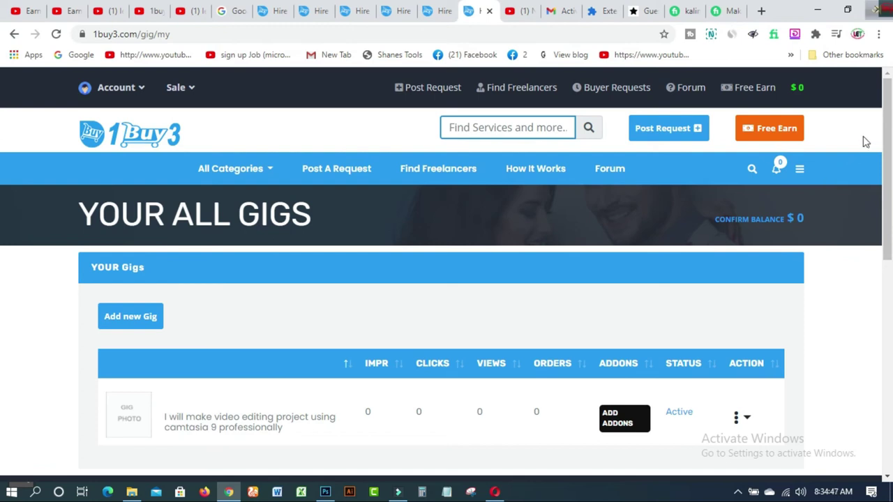
Check the new video editing gig in the gig list and view its available actions
{"action": "left_click_drag", "start_coordinate": [888, 115], "coordinate": [889, 148]}
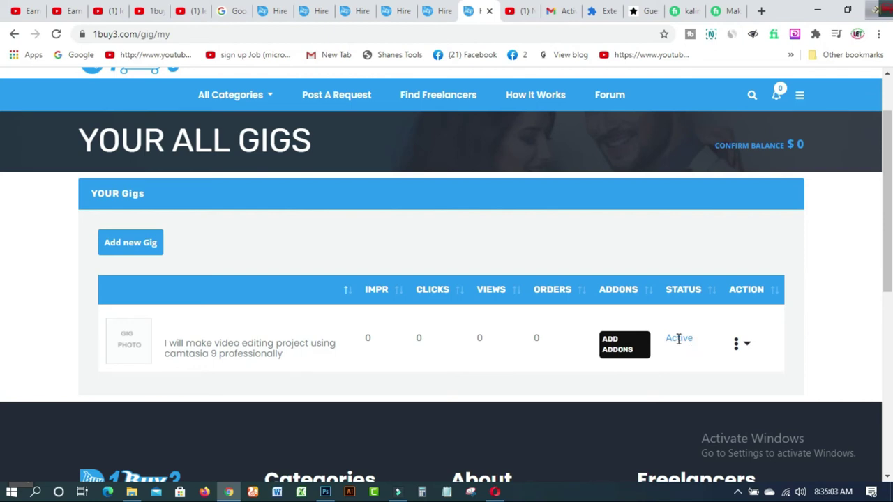
{"action": "left_click", "coordinate": [748, 344]}
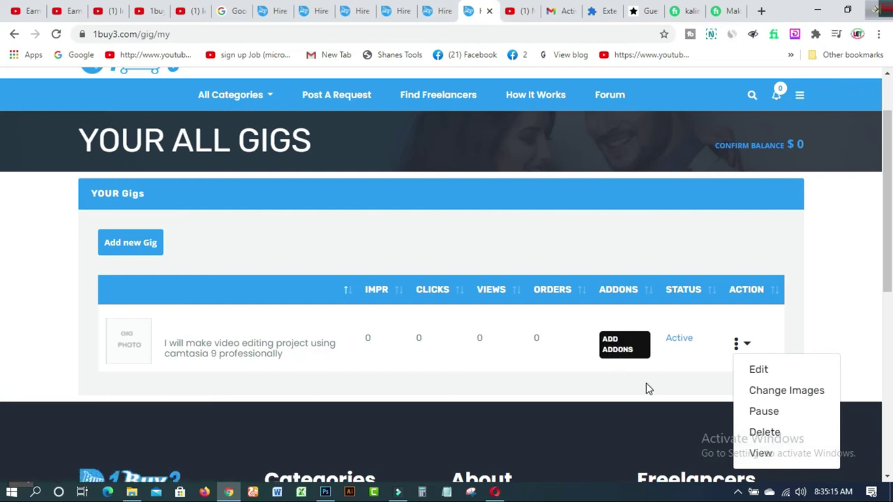
{"action": "scroll", "coordinate": [850, 234], "scroll_direction": "up", "scroll_amount": 2}
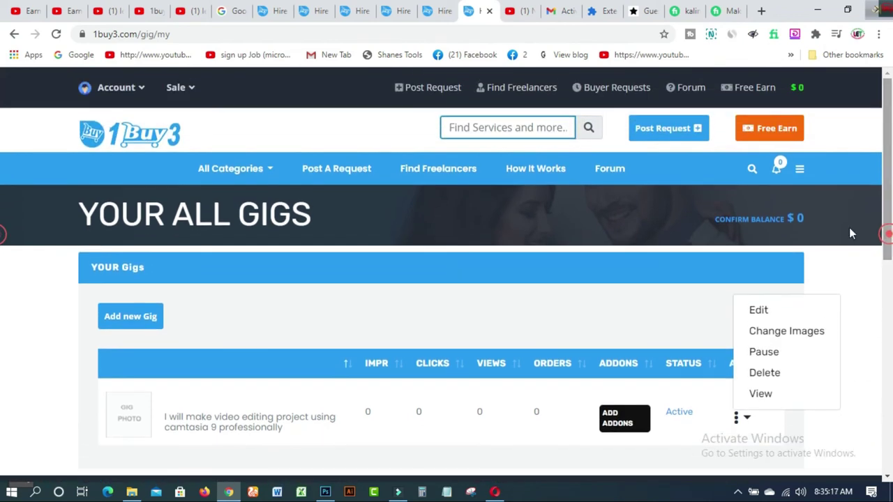
Return to the dashboard and open the profile editing form from the incomplete-profile notice
{"action": "left_click", "coordinate": [401, 14]}
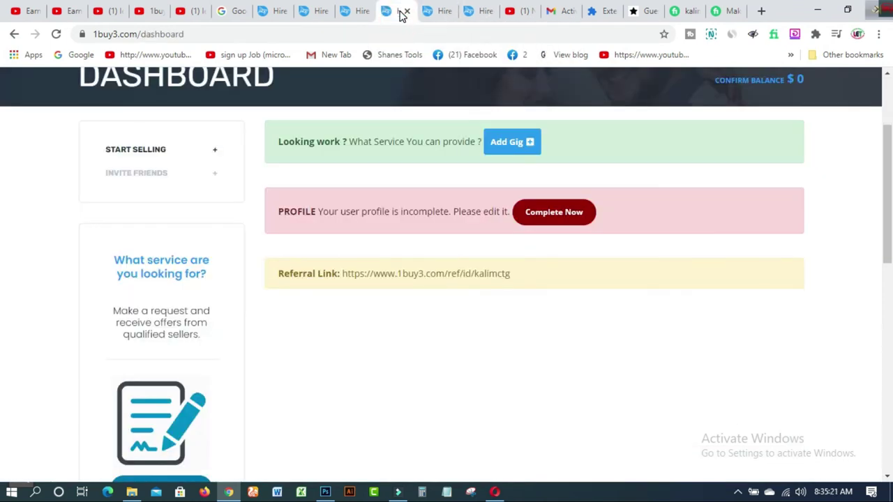
{"action": "left_click", "coordinate": [548, 219]}
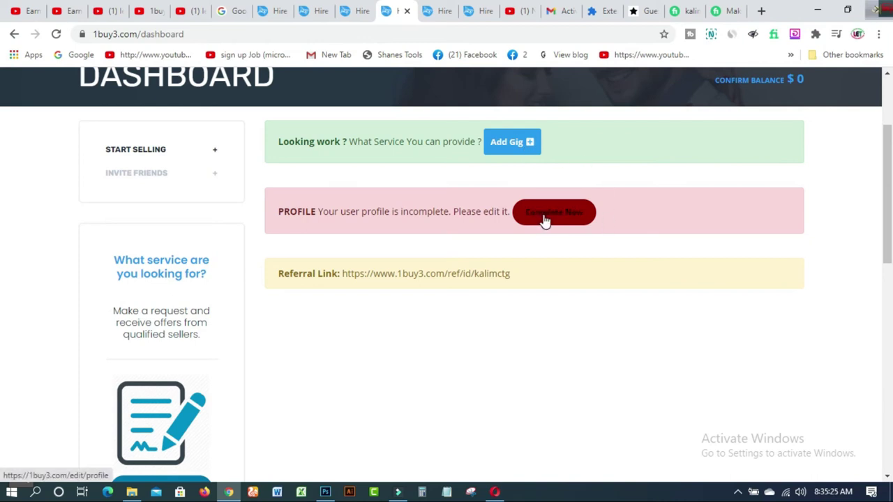
{"action": "left_click", "coordinate": [545, 220]}
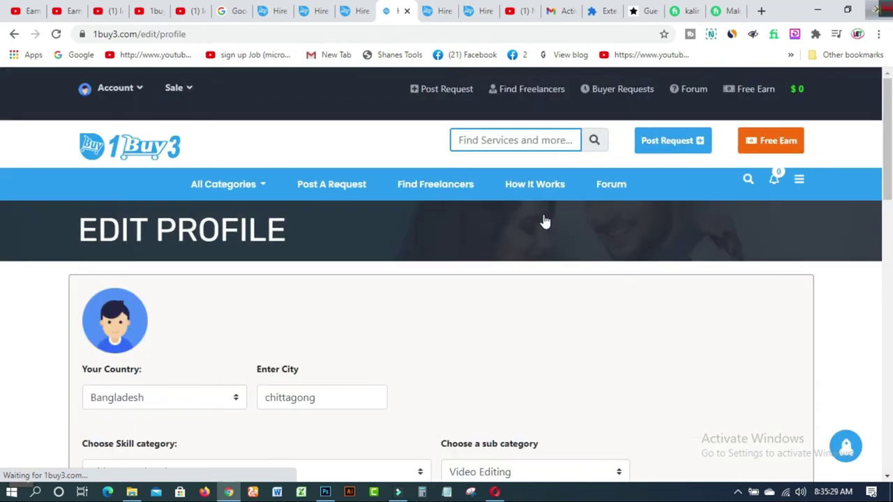
Open the Free Earn page in a separate browser tab
{"action": "mouse_move", "coordinate": [890, 148]}
{"action": "left_mouse_down"}
{"action": "mouse_move", "coordinate": [880, 261]}
{"action": "mouse_move", "coordinate": [879, 142]}
{"action": "left_mouse_up"}
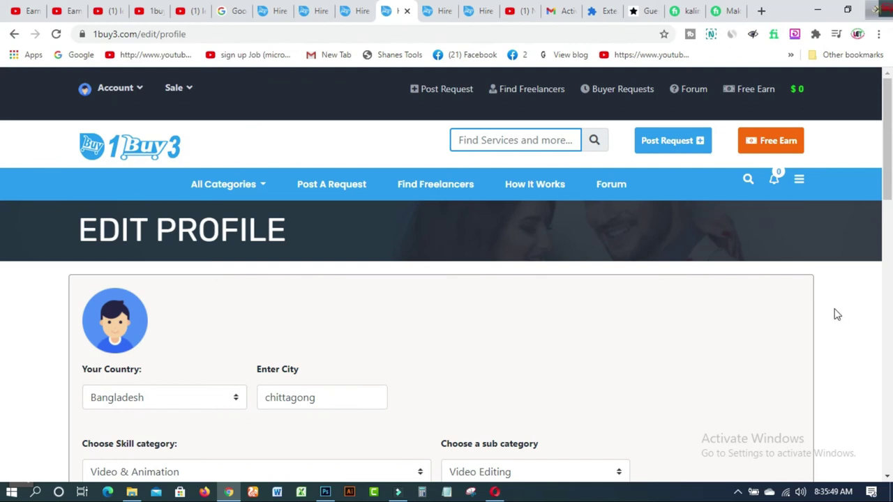
{"action": "right_click", "coordinate": [786, 144]}
{"action": "left_click", "coordinate": [797, 155]}
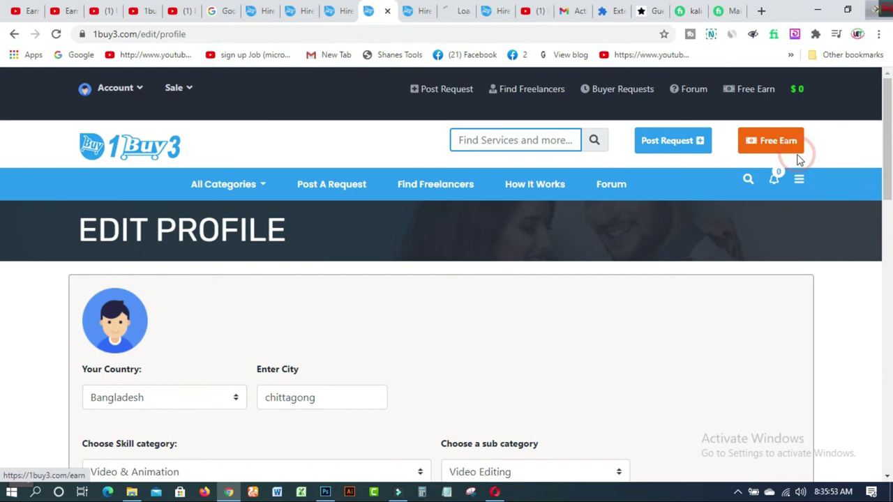
Close the browser tab with the gig list and switch to the Free Earn page
{"action": "left_click", "coordinate": [499, 16]}
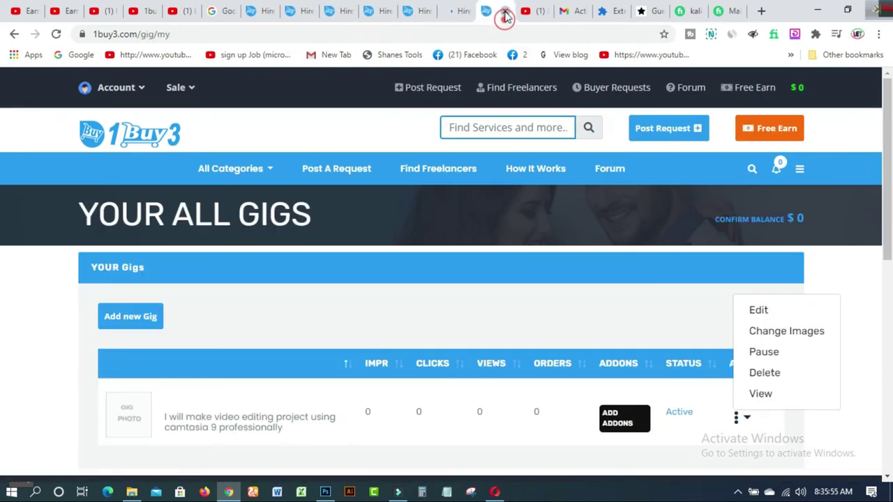
{"action": "left_click", "coordinate": [505, 15]}
{"action": "left_click", "coordinate": [460, 15]}
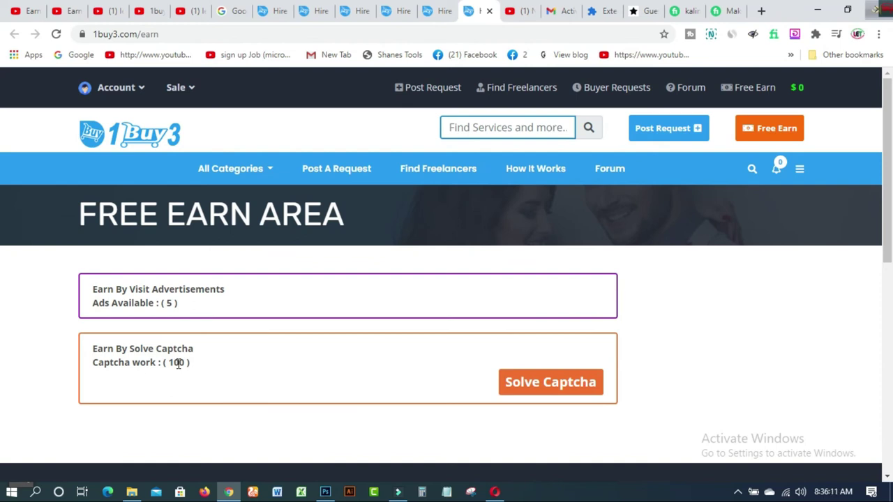
Open the Solve Captcha work page in a separate browser tab and switch to it
{"action": "right_click", "coordinate": [520, 388]}
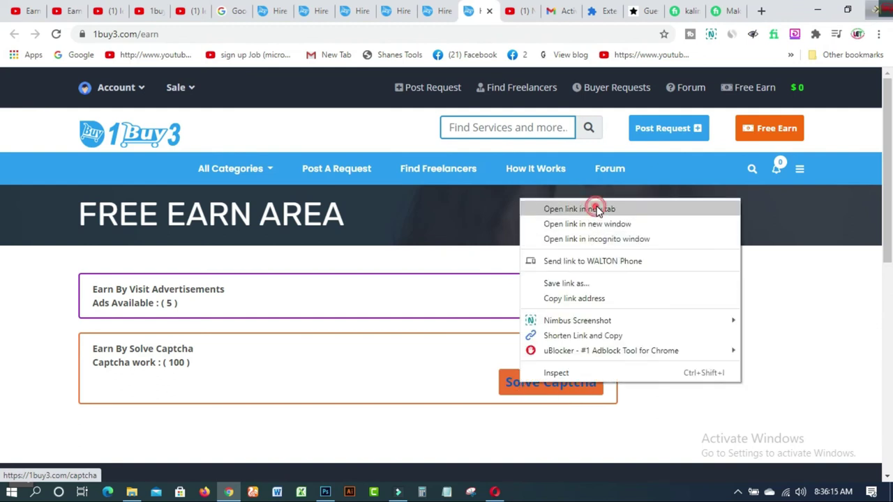
{"action": "left_click", "coordinate": [594, 207]}
{"action": "left_click", "coordinate": [493, 13]}
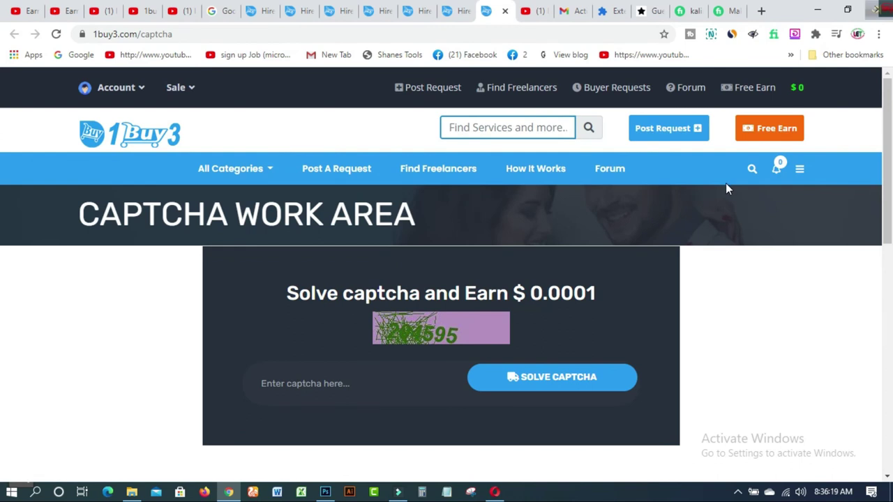
Enter the code shown in the captcha image and submit it for the earning task
{"action": "left_click", "coordinate": [322, 383]}
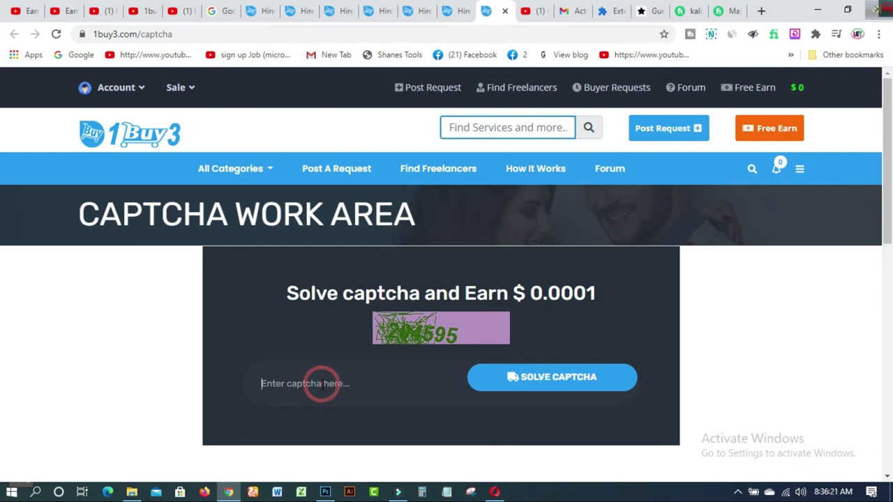
{"action": "type", "text": "2"}
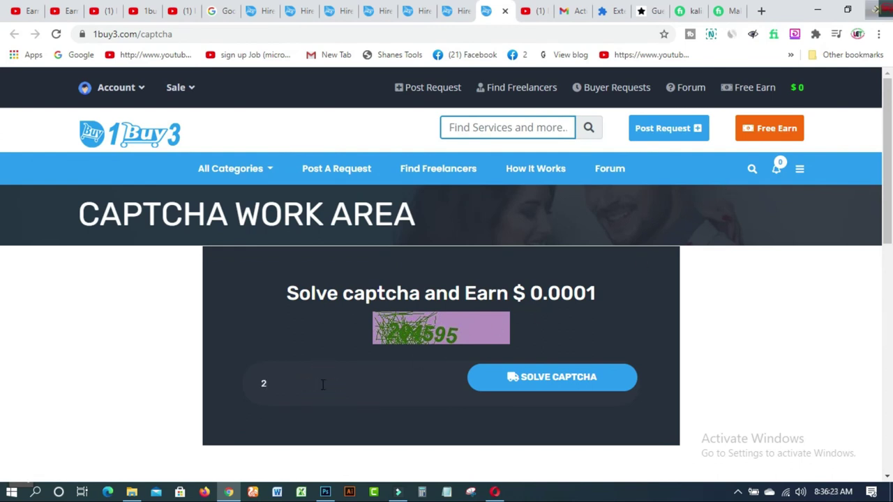
{"action": "type", "text": "04595"}
{"action": "left_click", "coordinate": [558, 380]}
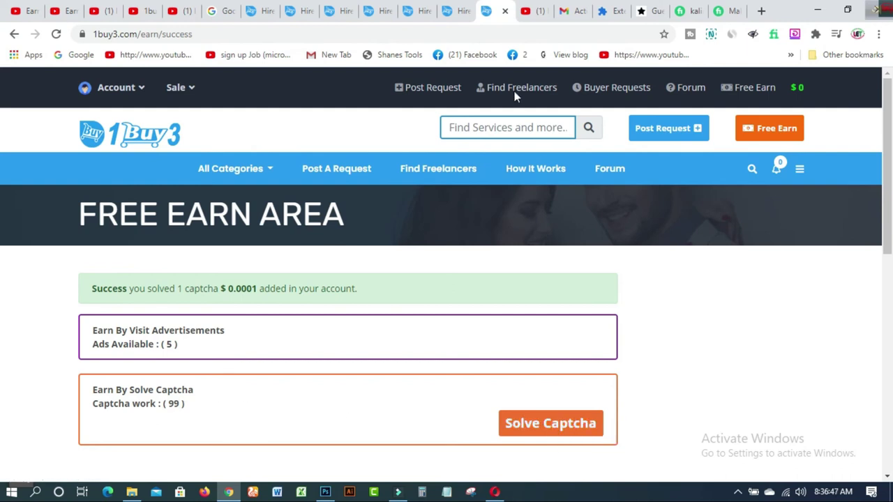
Reload the original Free Earn page and compare its remaining captcha work with the success page
{"action": "left_click", "coordinate": [461, 14]}
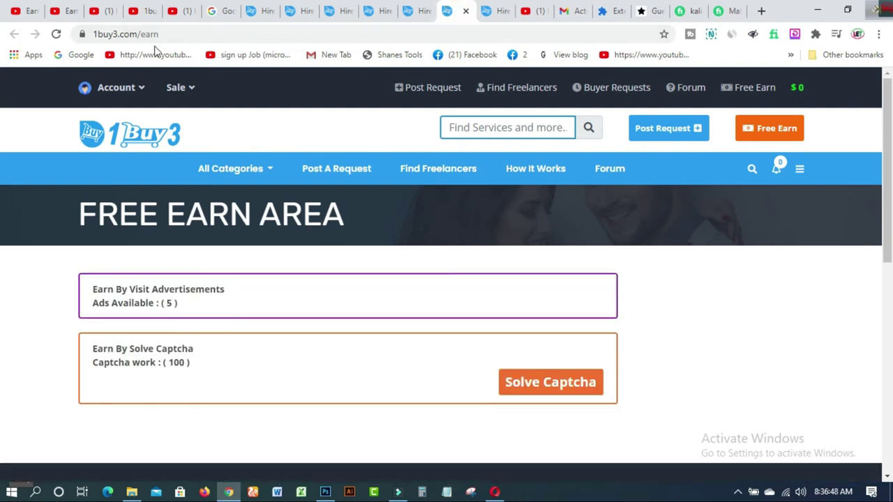
{"action": "left_click", "coordinate": [56, 34]}
{"action": "left_click", "coordinate": [497, 18]}
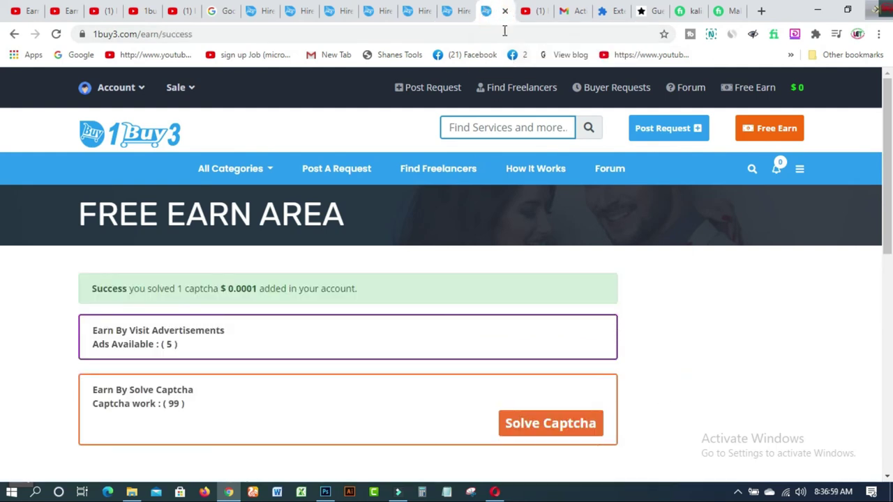
{"action": "left_click", "coordinate": [457, 16]}
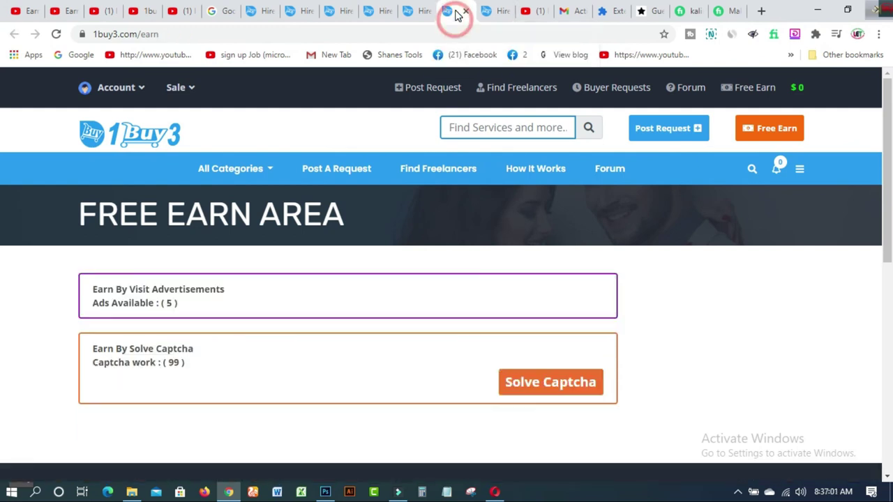
Open the Withdraw Money page from the account options and check the available withdrawal methods
{"action": "left_click", "coordinate": [140, 89]}
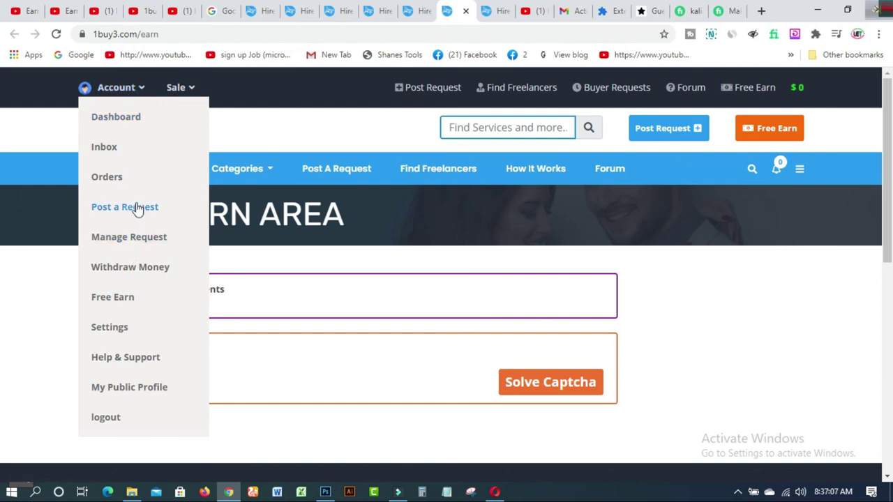
{"action": "left_click", "coordinate": [133, 273]}
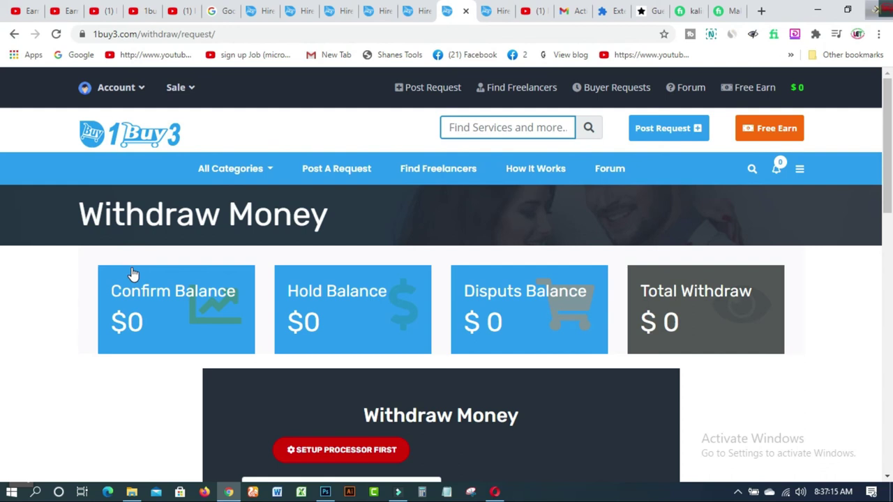
{"action": "left_click_drag", "start_coordinate": [887, 180], "coordinate": [863, 269]}
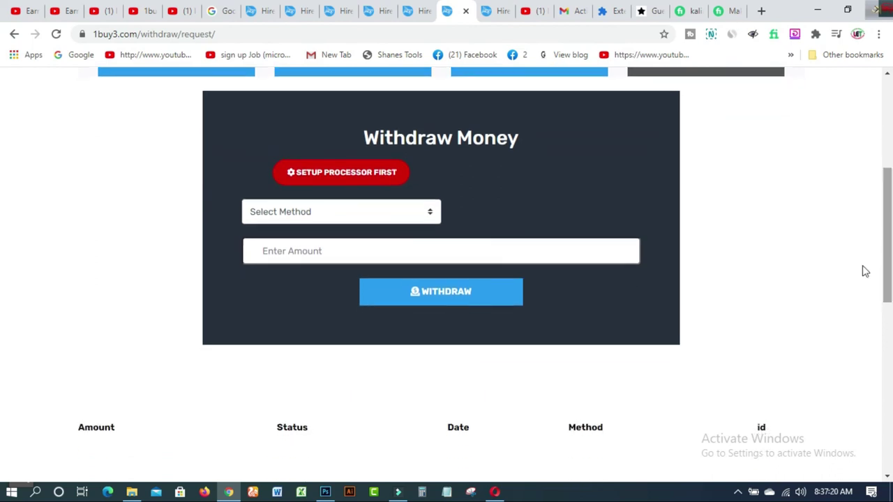
{"action": "left_click", "coordinate": [431, 212]}
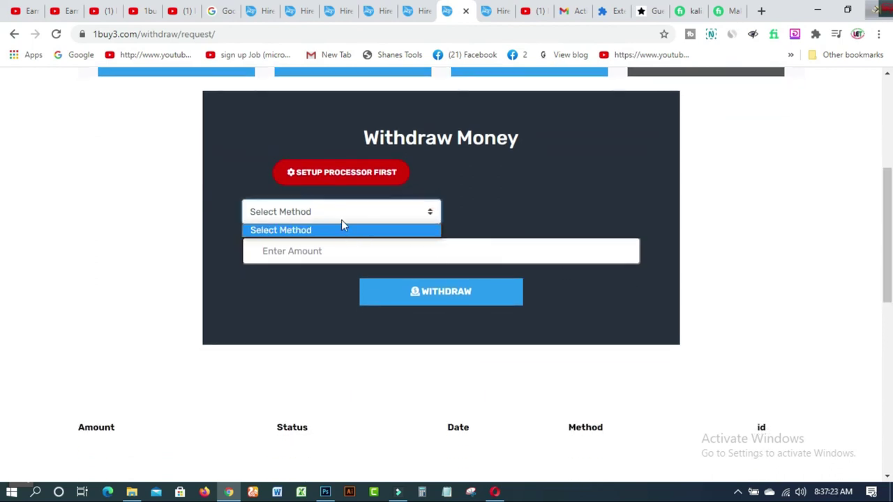
Open the withdrawal processor setup, fill in the saved Bitcoin wallet address and update the account
{"action": "left_click", "coordinate": [350, 180]}
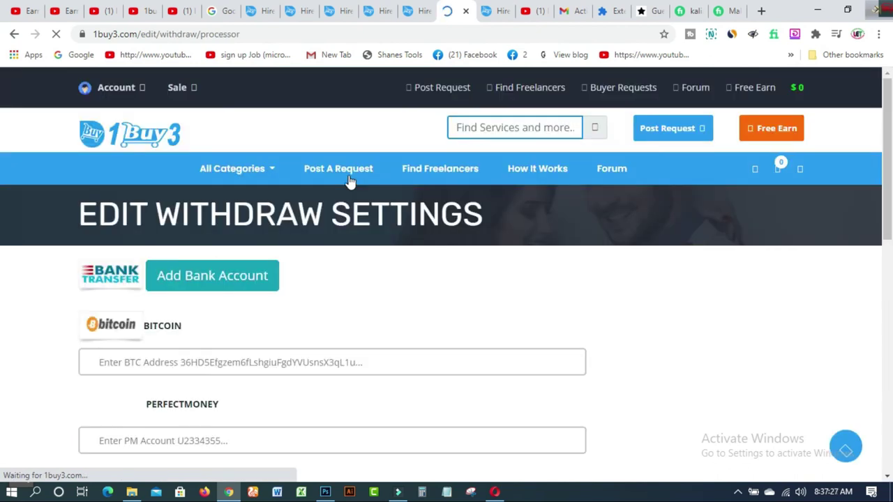
{"action": "left_click_drag", "start_coordinate": [884, 192], "coordinate": [888, 267]}
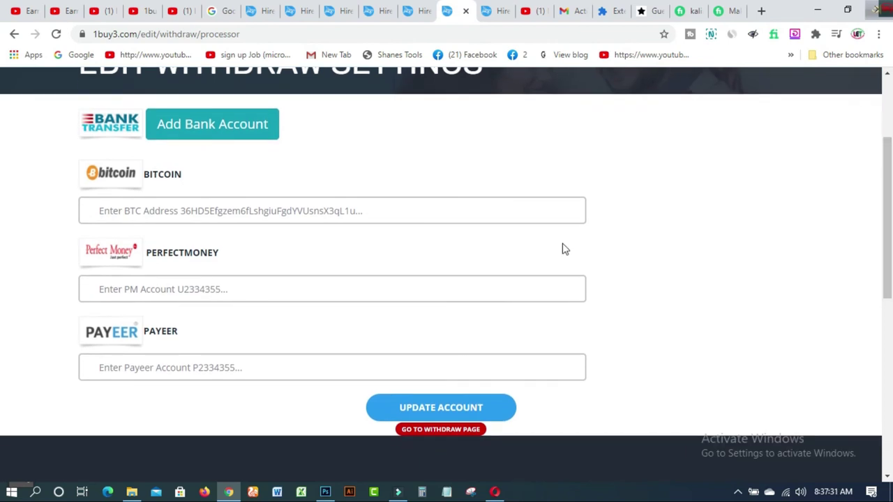
{"action": "left_click", "coordinate": [309, 207]}
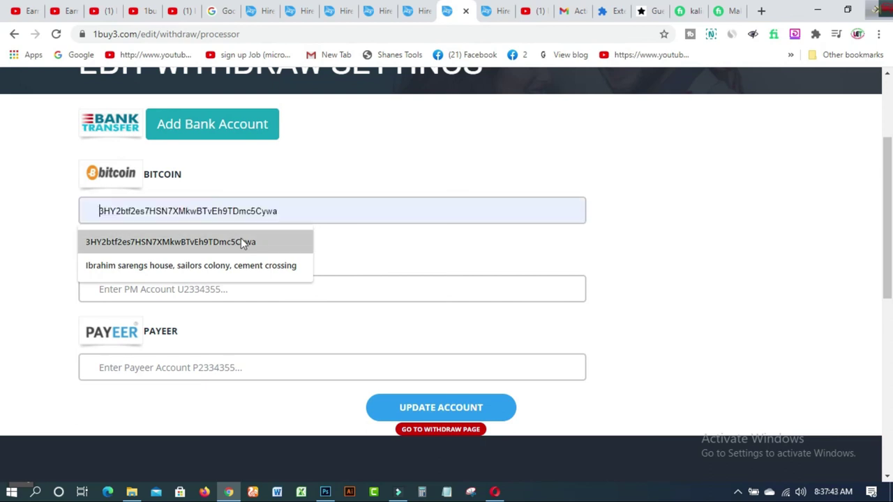
{"action": "left_click", "coordinate": [208, 243]}
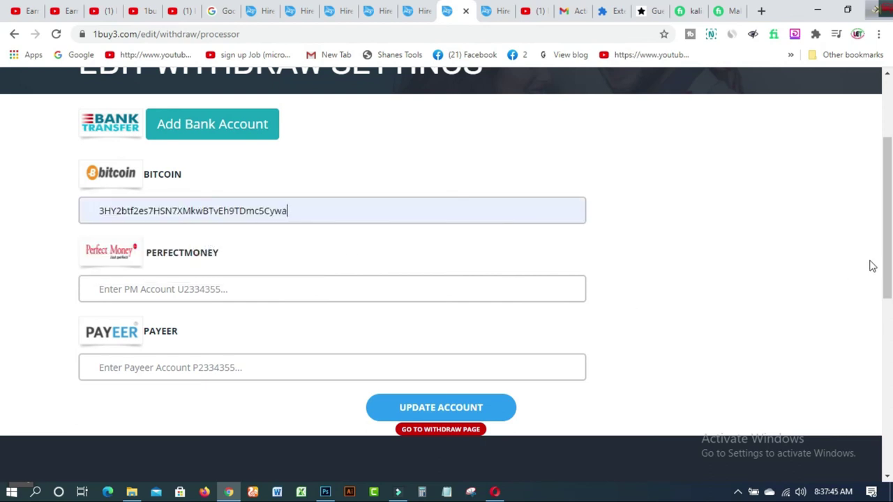
{"action": "scroll", "coordinate": [889, 239], "scroll_direction": "down", "scroll_amount": 1}
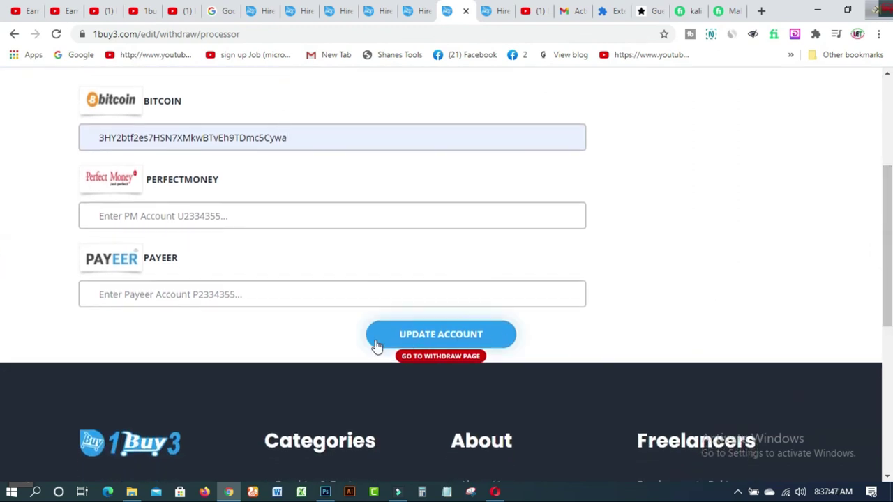
{"action": "left_click", "coordinate": [462, 343]}
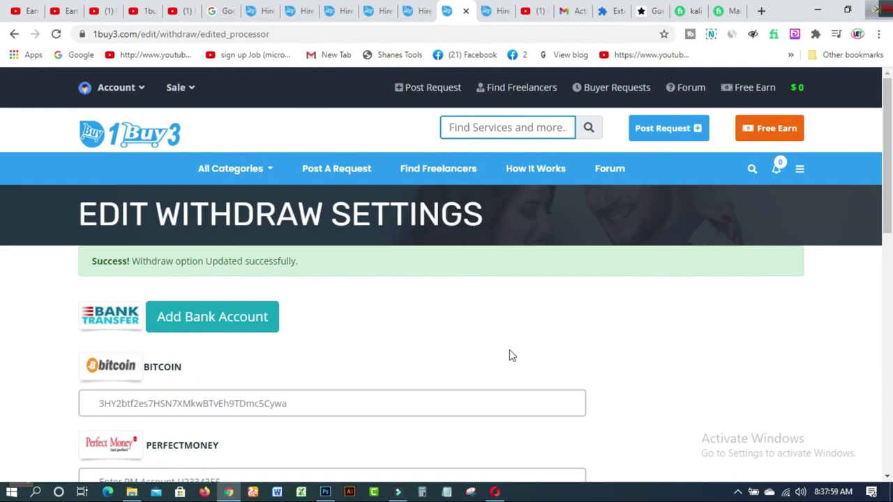
Review the Perfect Money and Payeer processor options, then go back to the Withdraw Money page
{"action": "left_click_drag", "start_coordinate": [888, 195], "coordinate": [888, 209]}
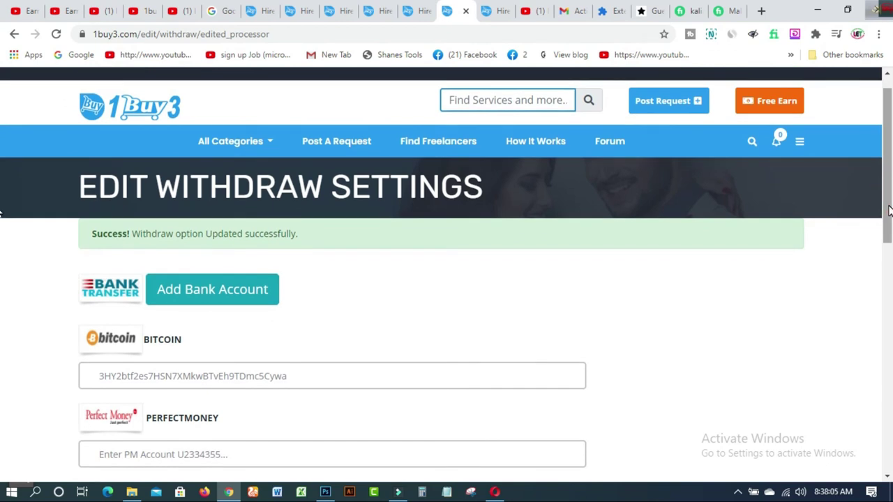
{"action": "left_click_drag", "start_coordinate": [890, 219], "coordinate": [887, 305]}
{"action": "left_click_drag", "start_coordinate": [223, 193], "coordinate": [152, 193]}
{"action": "left_click", "coordinate": [151, 193]}
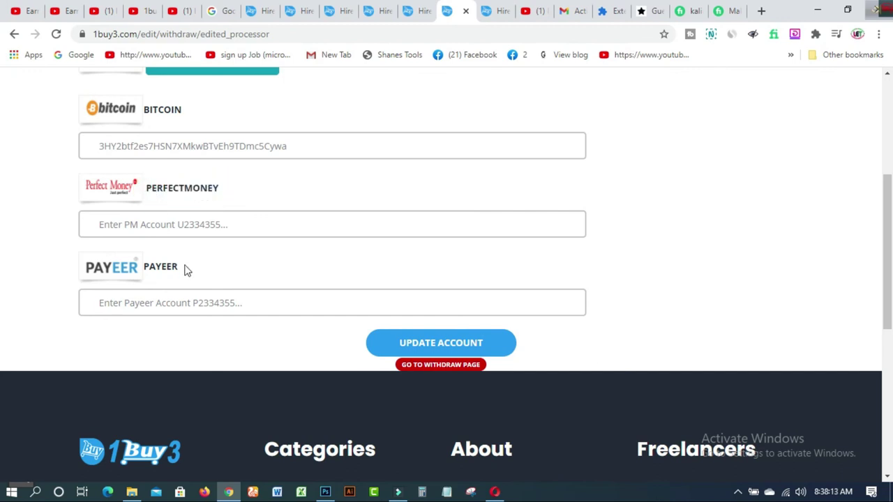
{"action": "double_click", "coordinate": [144, 265]}
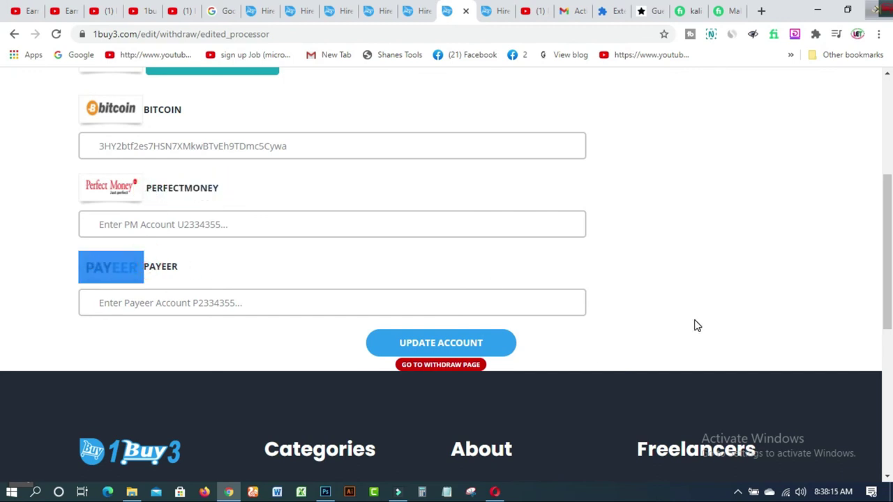
{"action": "left_click", "coordinate": [456, 367]}
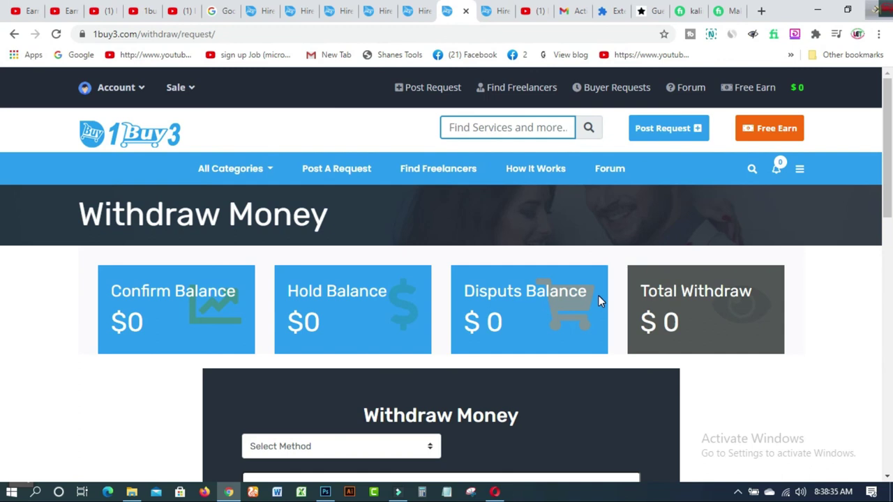
Switch to the learning & earning tube YouTube playlists page and view the channel header
{"action": "left_click", "coordinate": [174, 12]}
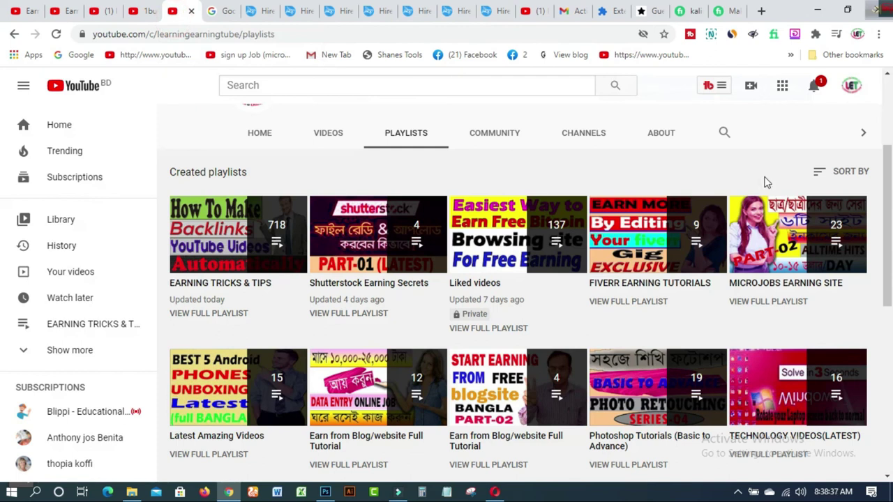
{"action": "left_click_drag", "start_coordinate": [887, 159], "coordinate": [889, 127]}
{"action": "scroll", "coordinate": [888, 126], "scroll_direction": "up", "scroll_amount": 2}
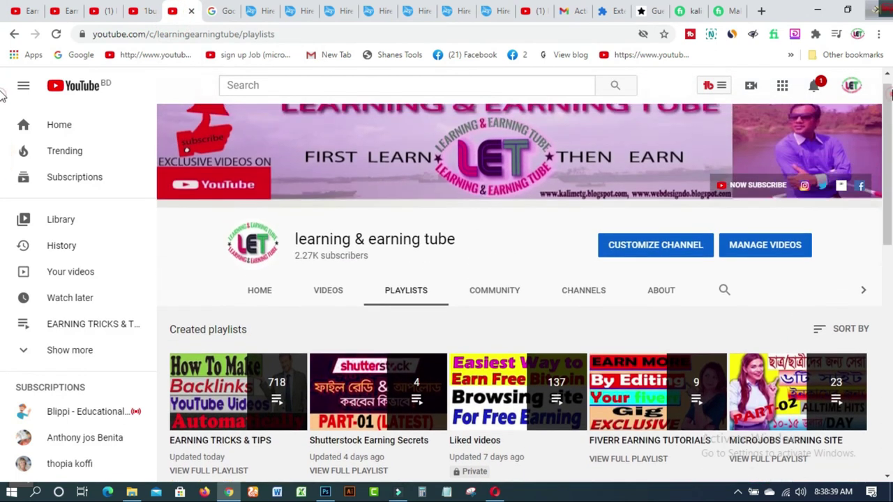